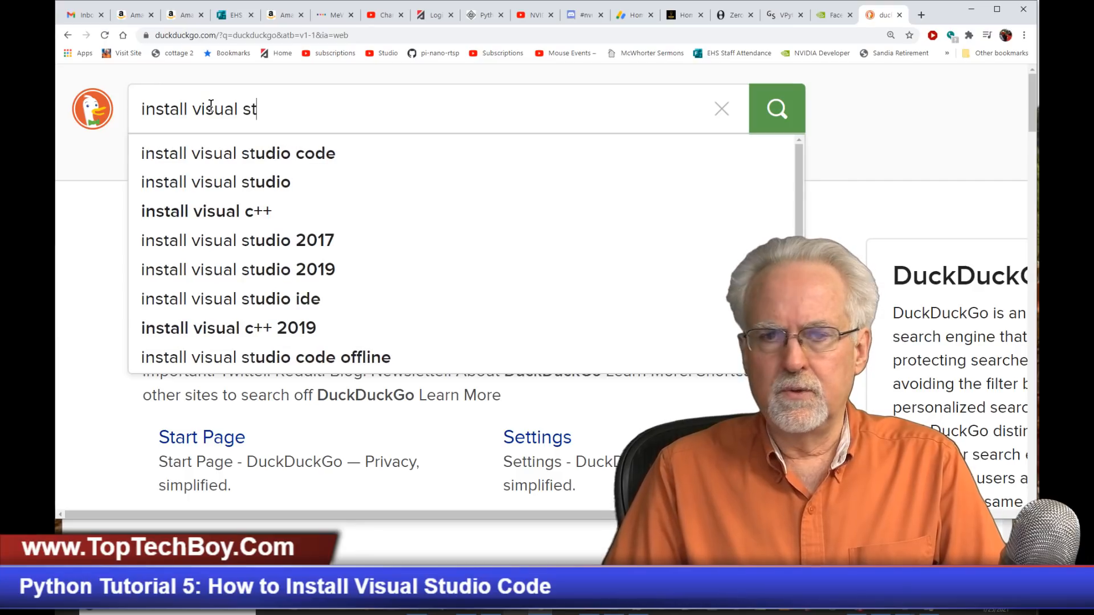
Search the web for "install visual studio code" and download the Windows installer from the official Visual Studio Code download page.
{"action": "type", "text": "e"}
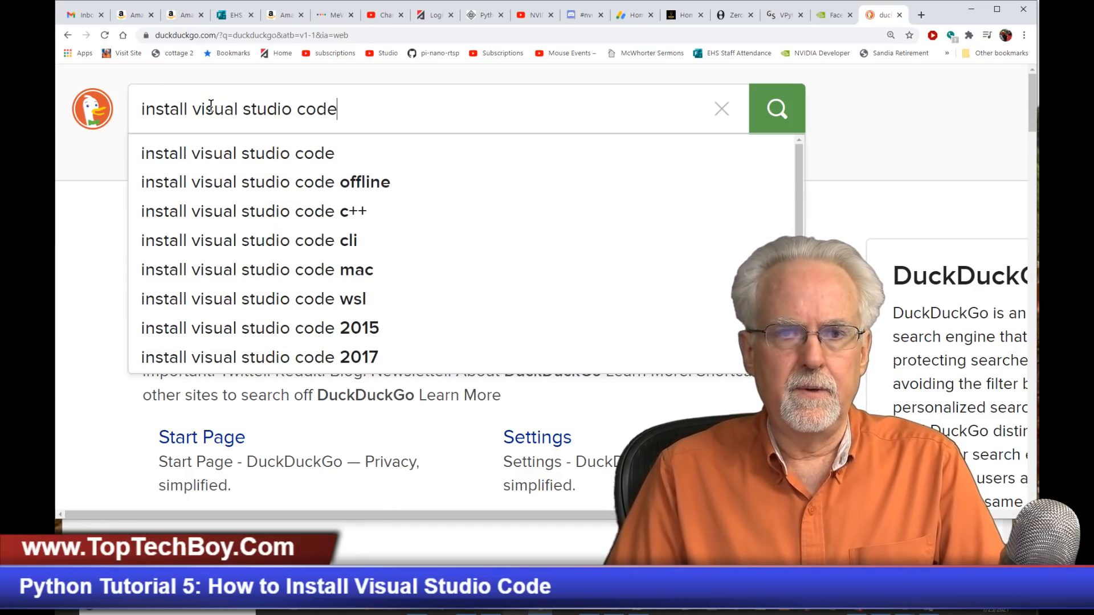
{"action": "key", "text": "Return"}
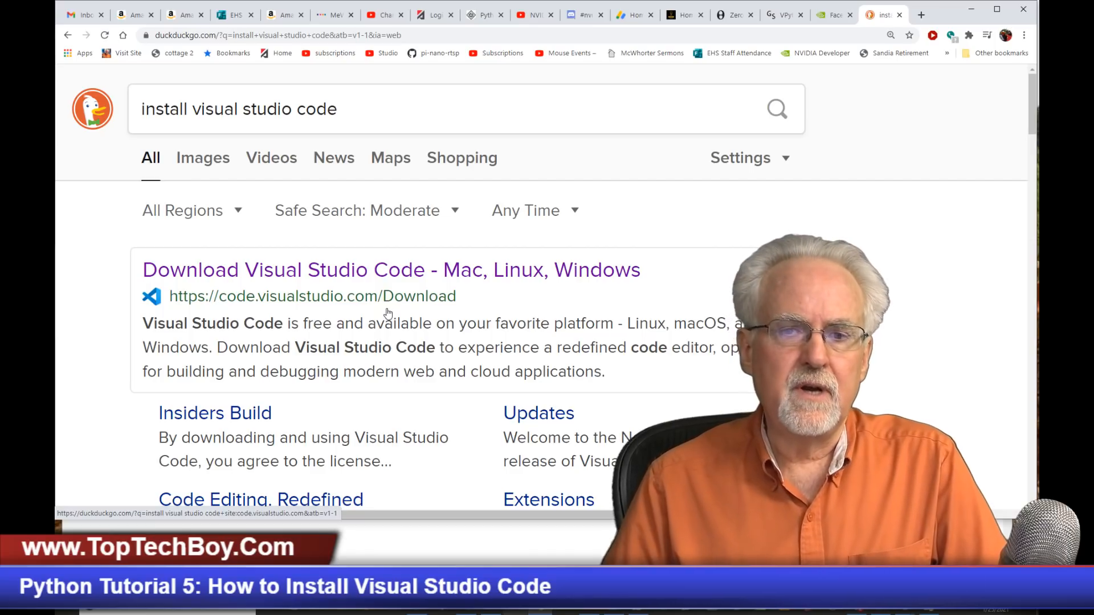
{"action": "left_click", "coordinate": [401, 270]}
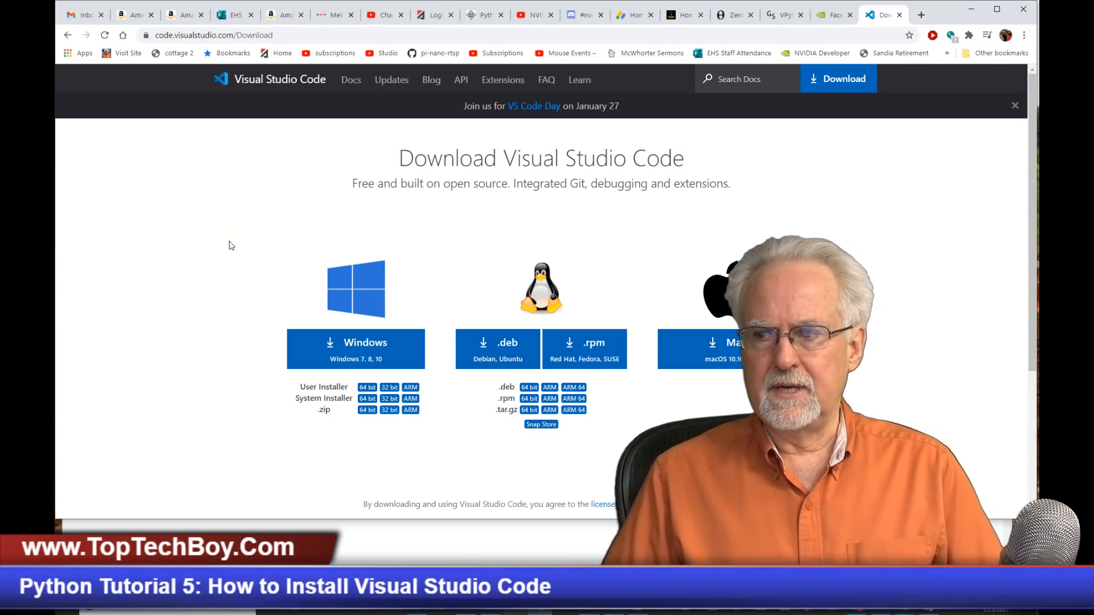
{"action": "left_click", "coordinate": [373, 352]}
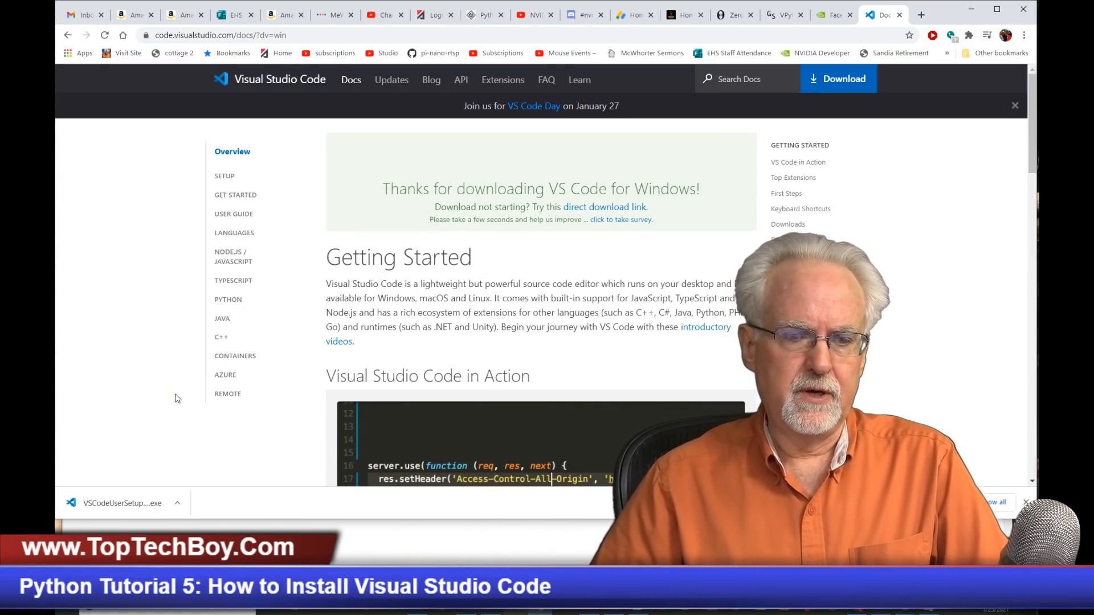
Run the downloaded VSCodeUserSetup installer, review the license terms and accept the agreement.
{"action": "left_click", "coordinate": [105, 503]}
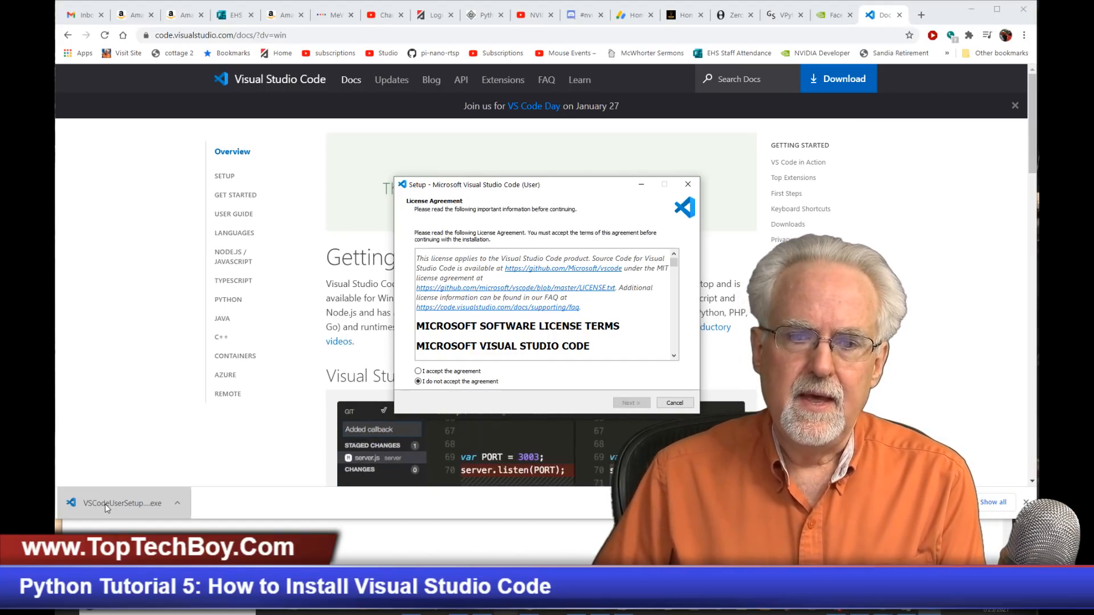
{"action": "scroll", "coordinate": [557, 296], "scroll_direction": "down", "scroll_amount": 5}
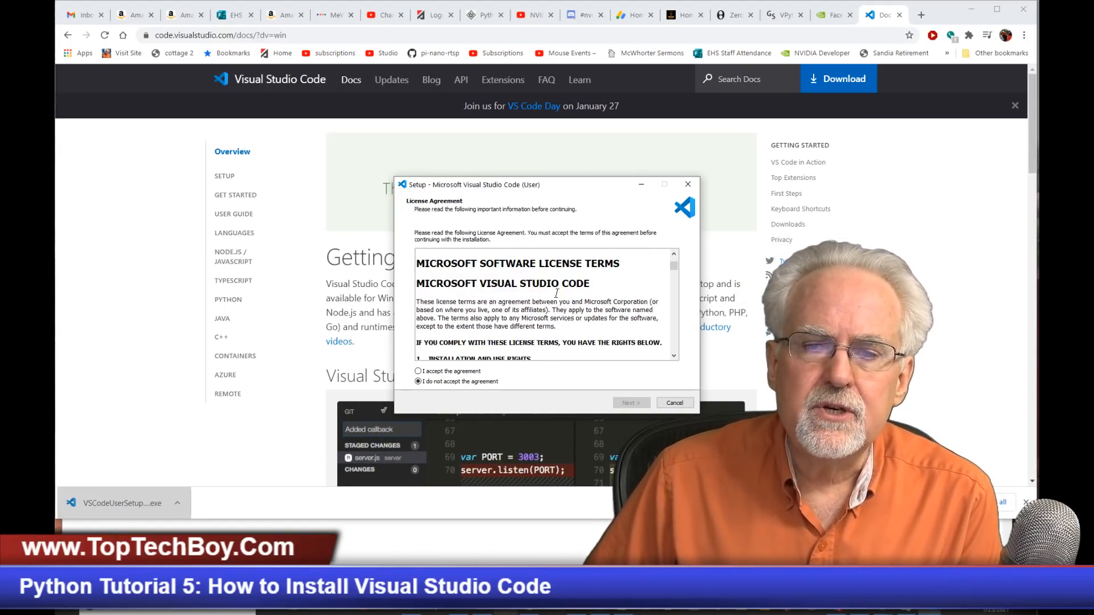
{"action": "scroll", "coordinate": [557, 296], "scroll_direction": "down", "scroll_amount": 8}
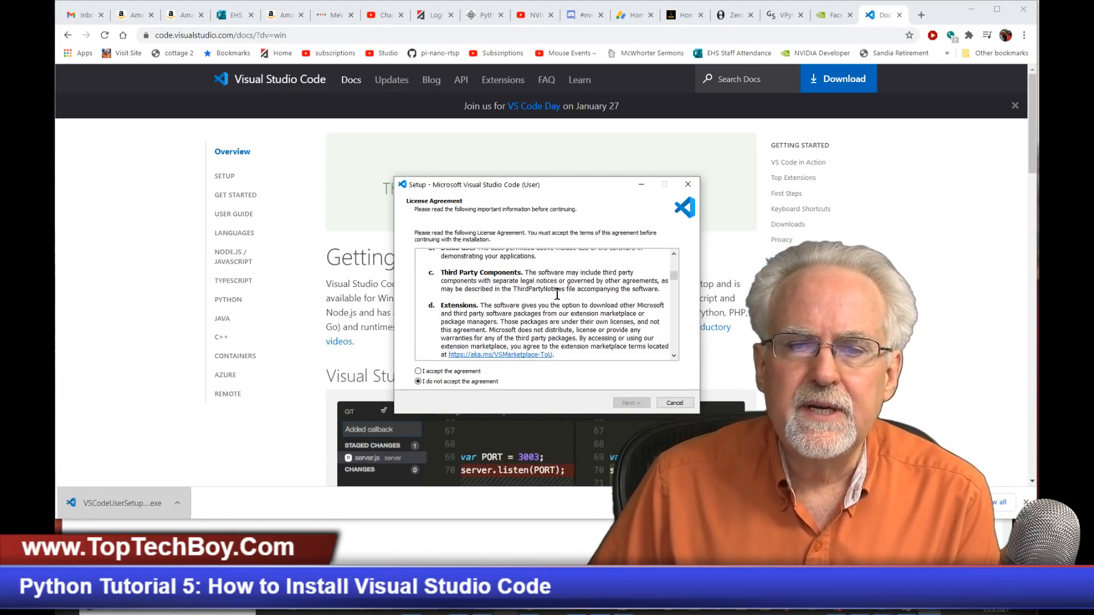
{"action": "scroll", "coordinate": [557, 295], "scroll_direction": "down", "scroll_amount": 10}
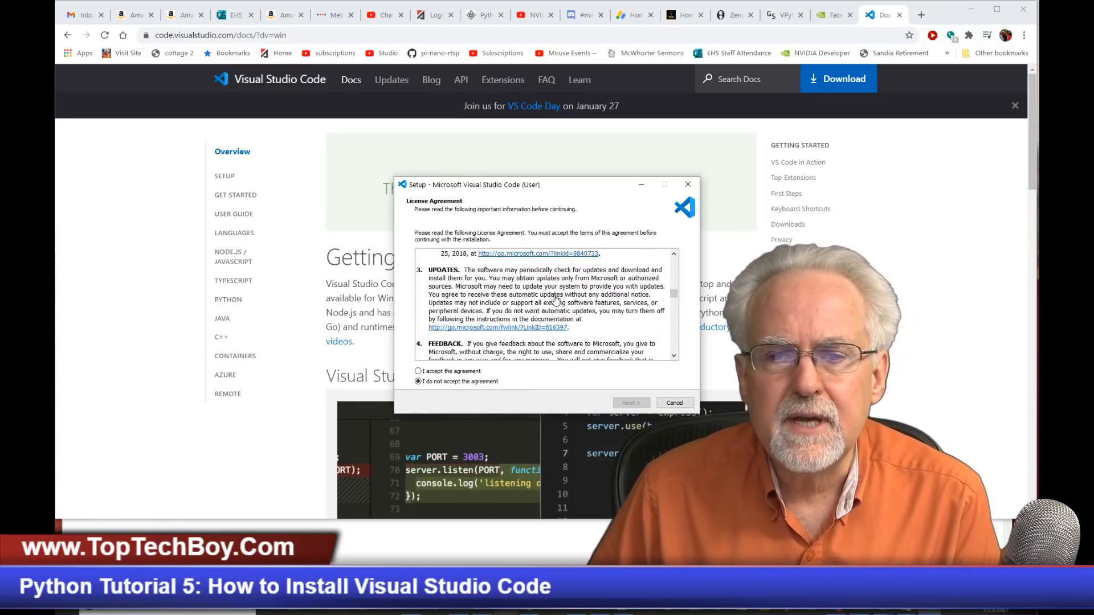
{"action": "scroll", "coordinate": [553, 296], "scroll_direction": "down", "scroll_amount": 6}
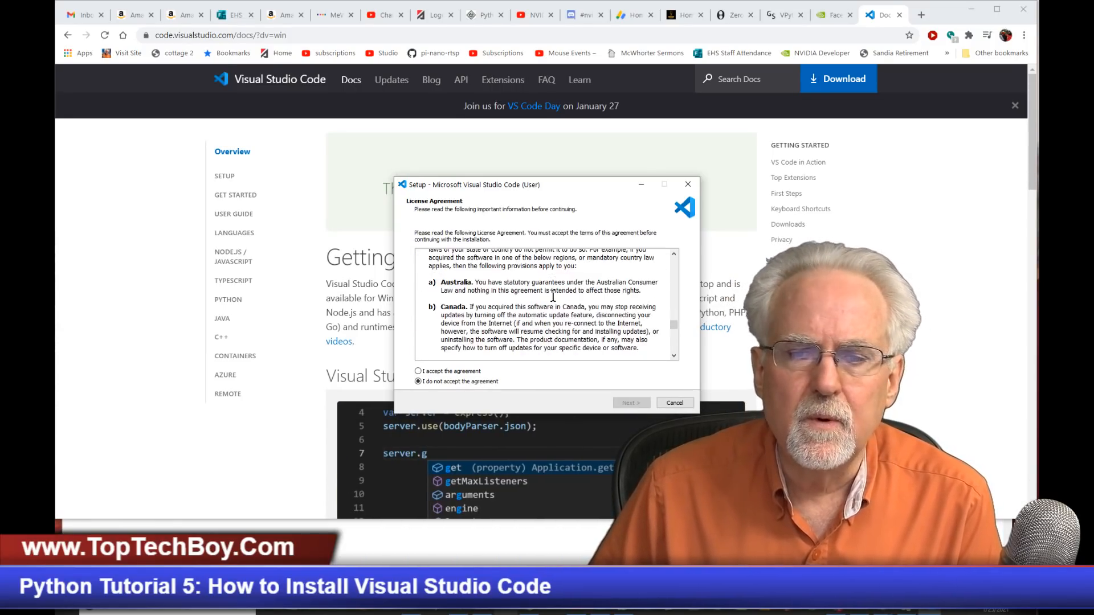
{"action": "left_click", "coordinate": [458, 372]}
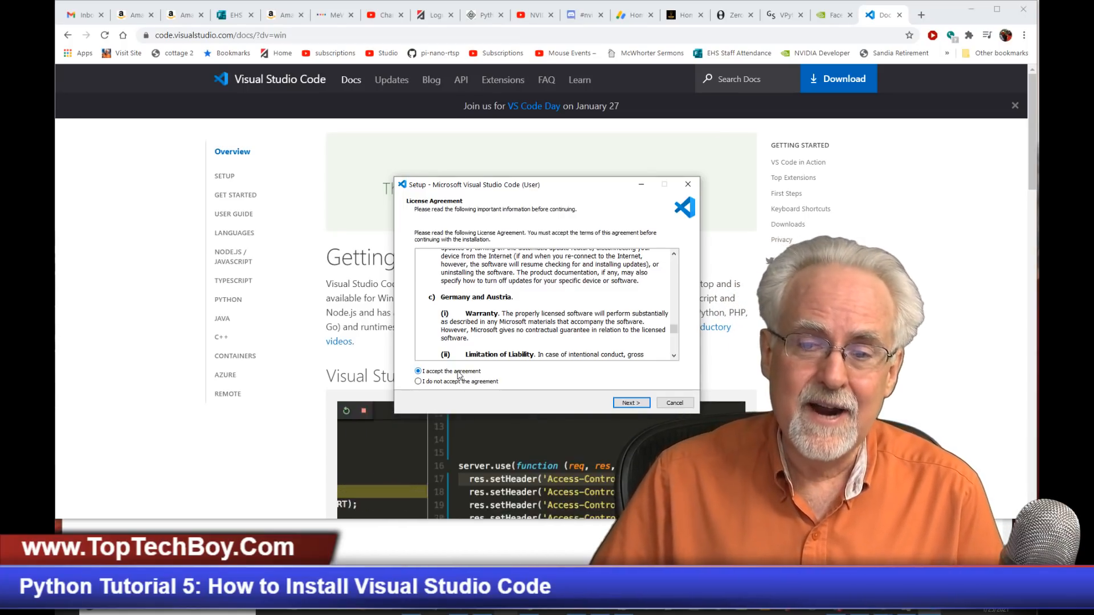
{"action": "left_click", "coordinate": [626, 402]}
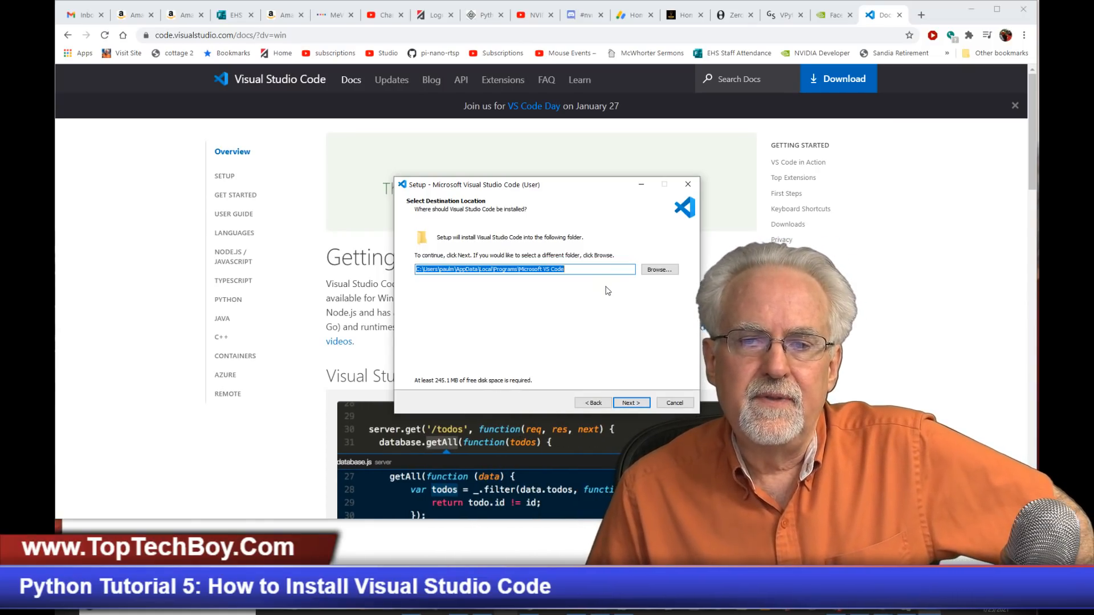
Install Visual Studio Code in the default destination and Start Menu folder, with a desktop icon and Add to PATH enabled.
{"action": "left_click", "coordinate": [630, 403]}
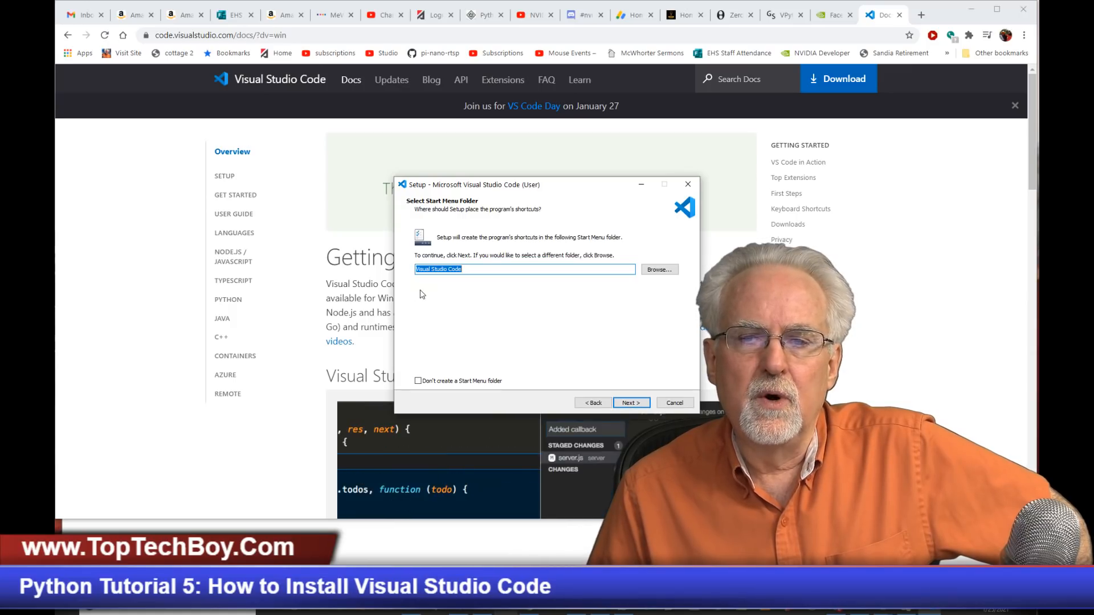
{"action": "left_click", "coordinate": [631, 403]}
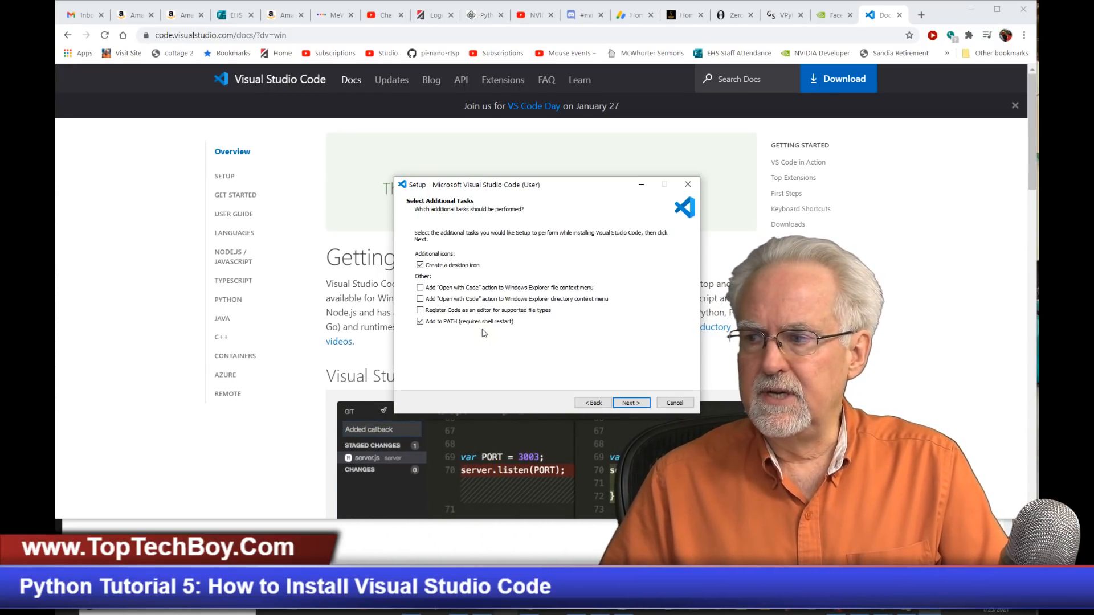
{"action": "left_click", "coordinate": [631, 403]}
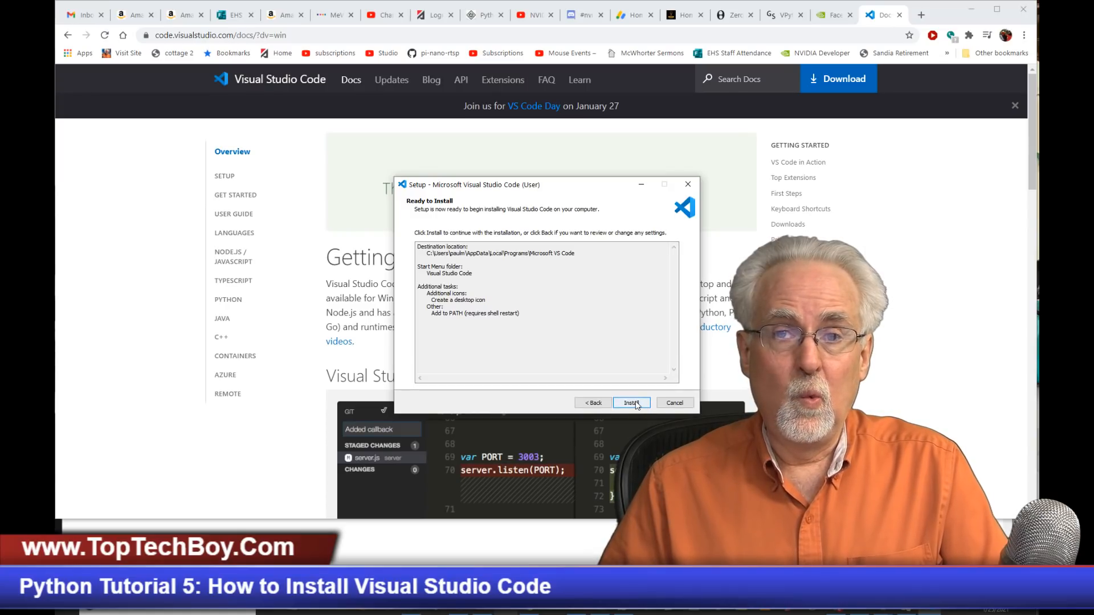
{"action": "left_click", "coordinate": [631, 403]}
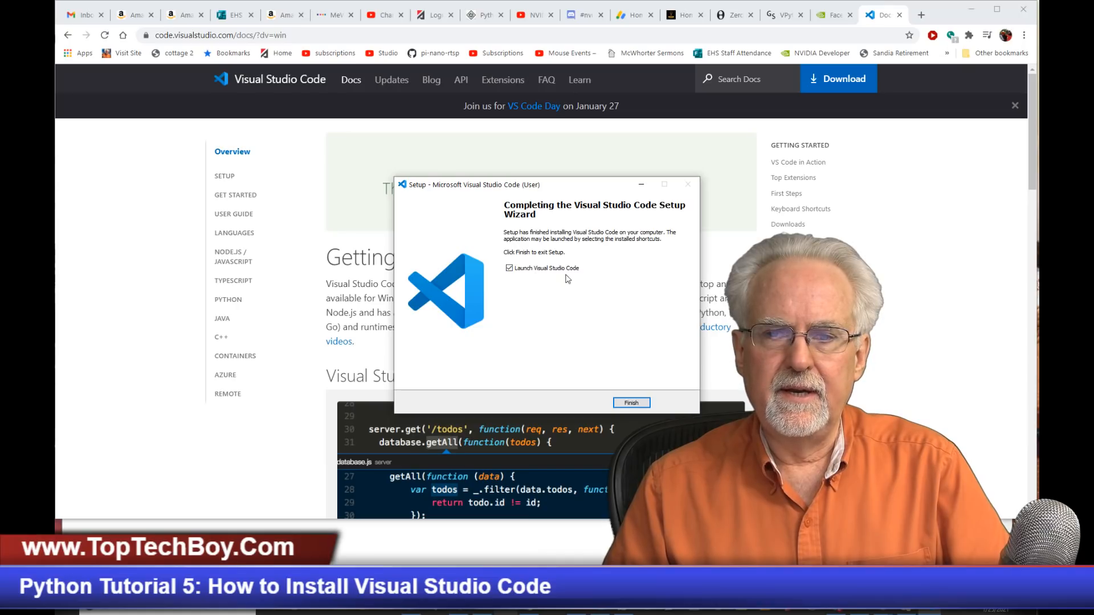
Finish the setup with Launch Visual Studio Code enabled and enlarge the editor's interface.
{"action": "left_click", "coordinate": [632, 404]}
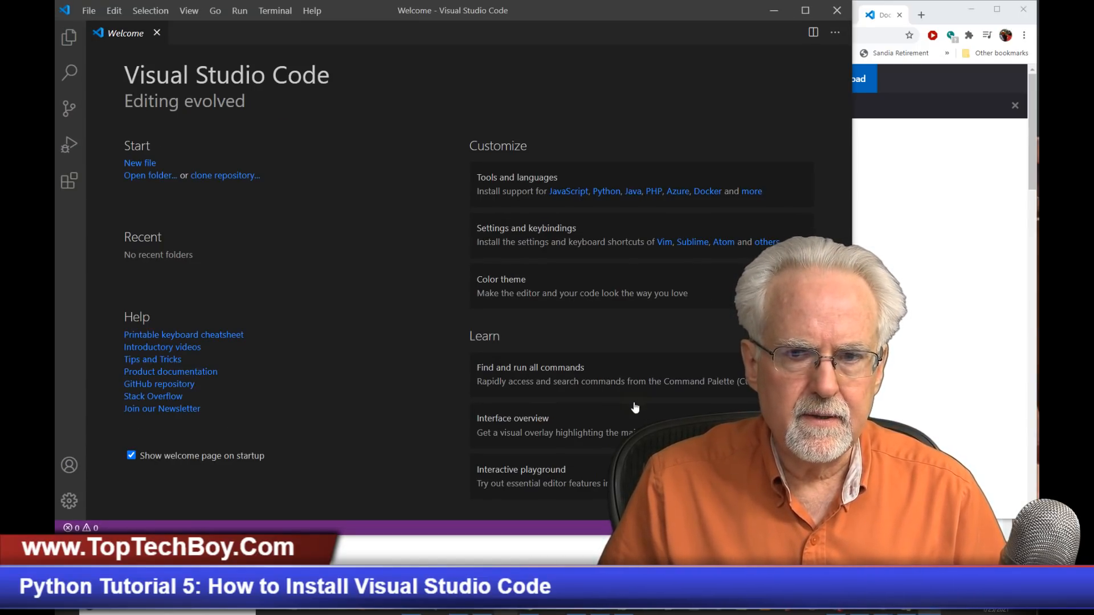
{"action": "key", "text": "ctrl+equal"}
{"action": "key", "text": "ctrl+equal"}
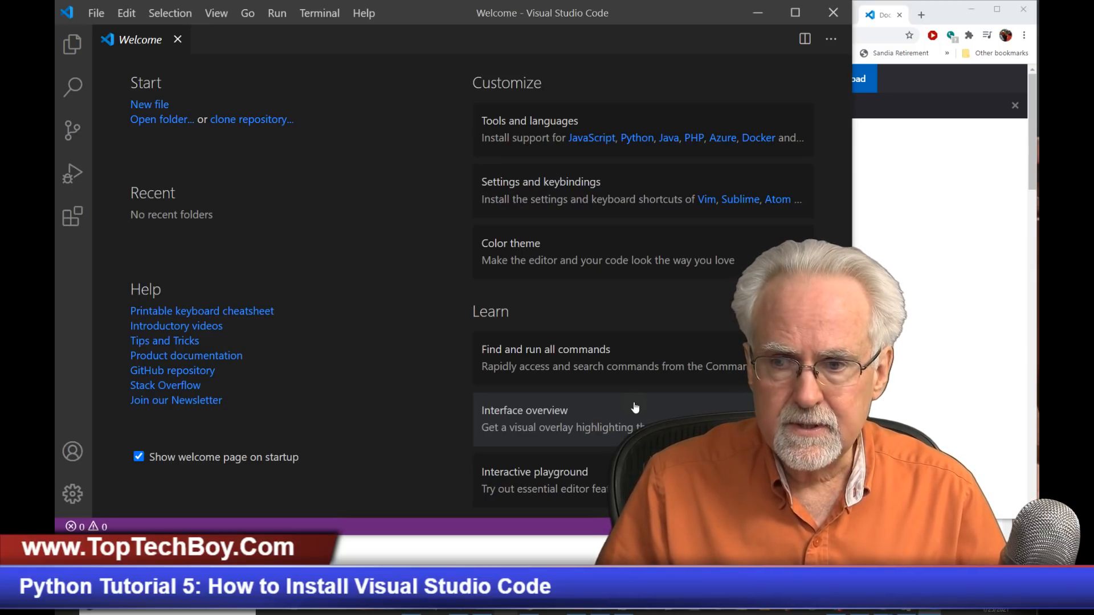
{"action": "key", "text": "ctrl+plus"}
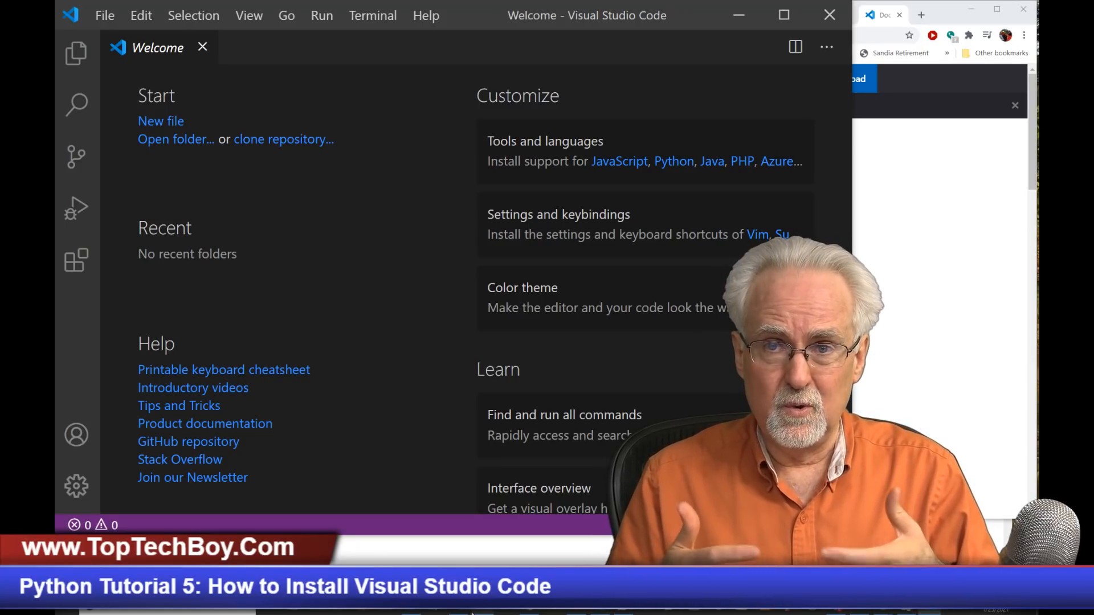
Switch to File Explorer to prepare a location for the Python files.
{"action": "left_click", "coordinate": [487, 611]}
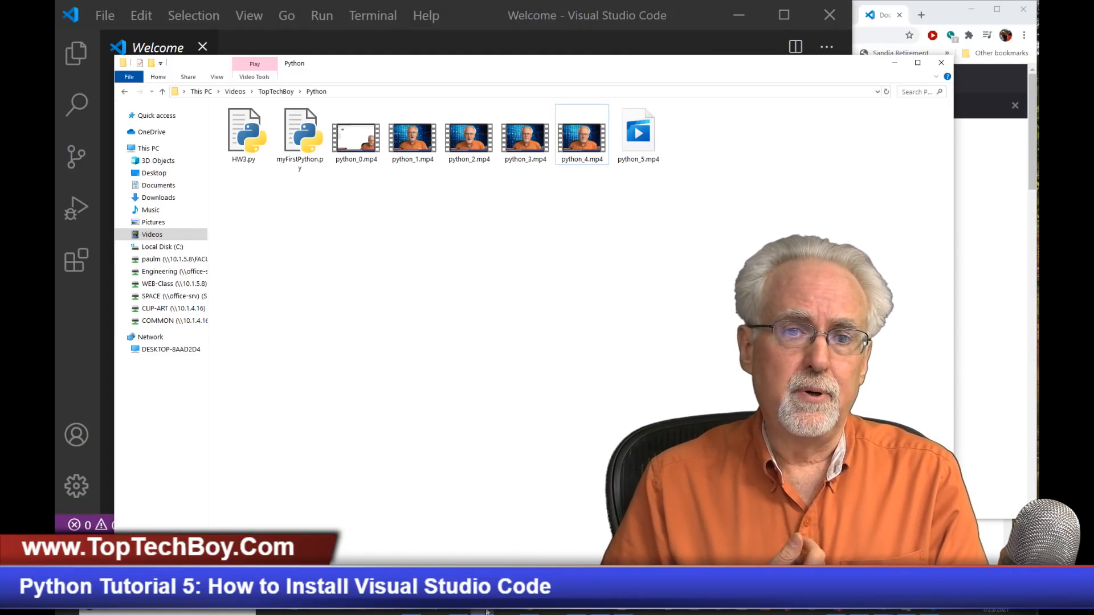
{"action": "left_click", "coordinate": [171, 186]}
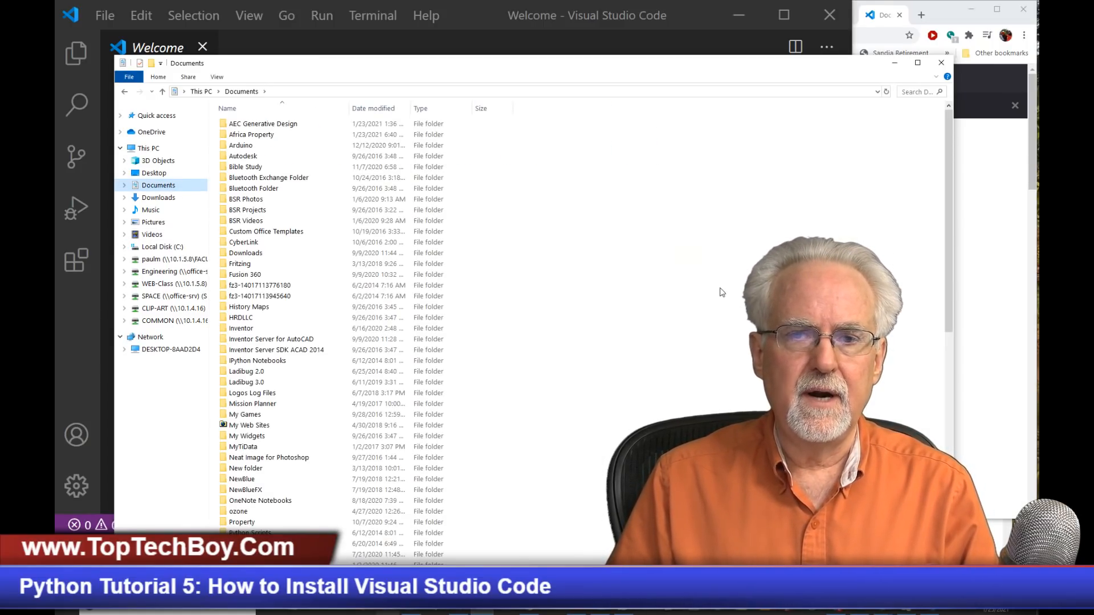
{"action": "right_click", "coordinate": [558, 141]}
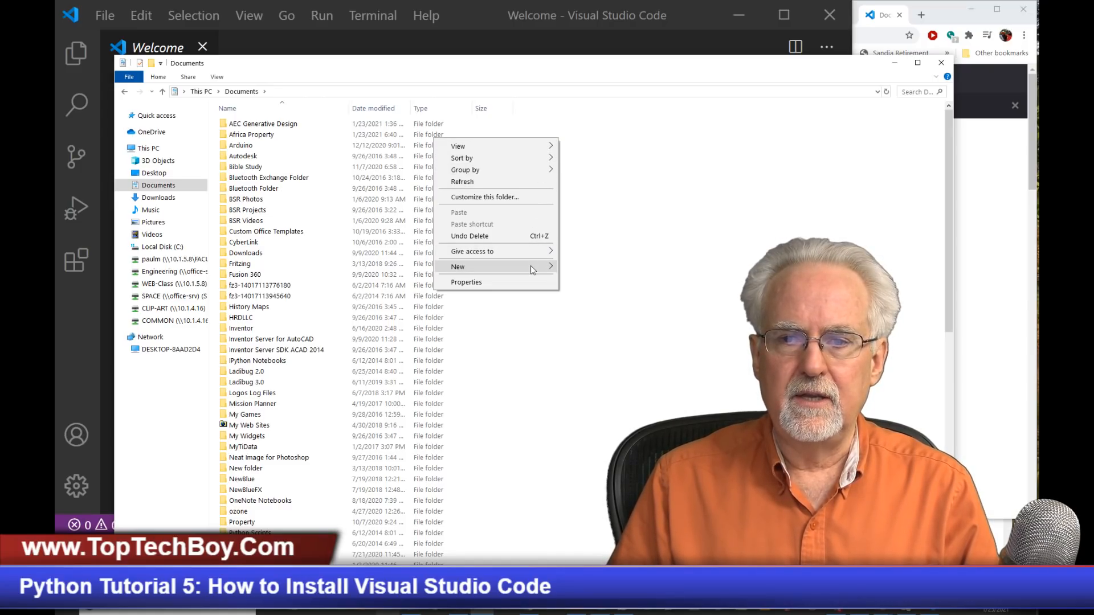
{"action": "left_click", "coordinate": [541, 381]}
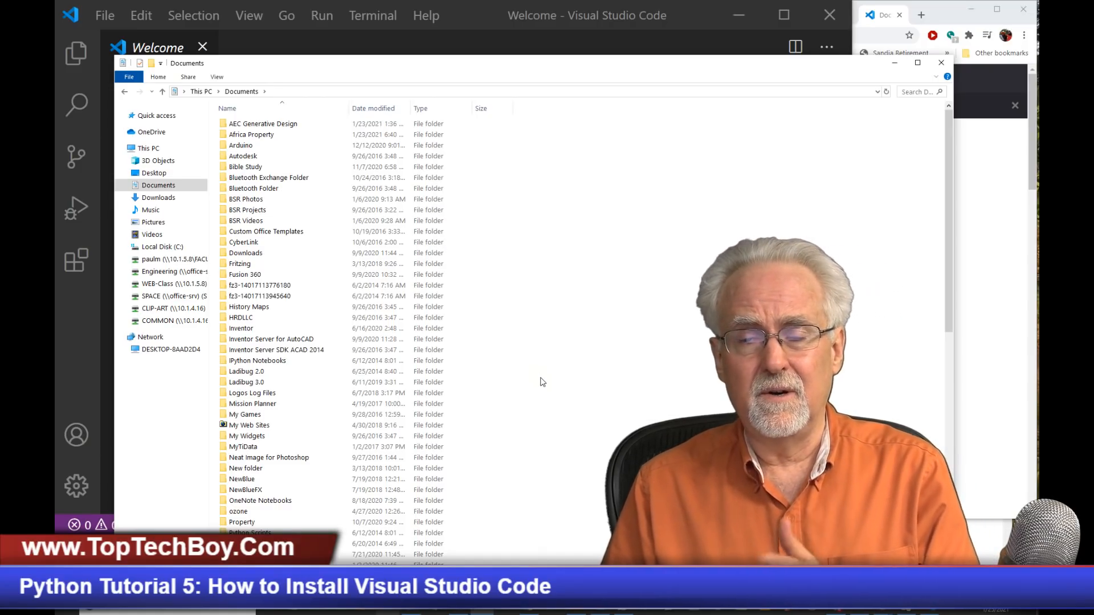
Create a folder named pythonFiles inside the Python folder under Videos\TopTechBoy, and close File Explorer.
{"action": "left_click", "coordinate": [169, 117]}
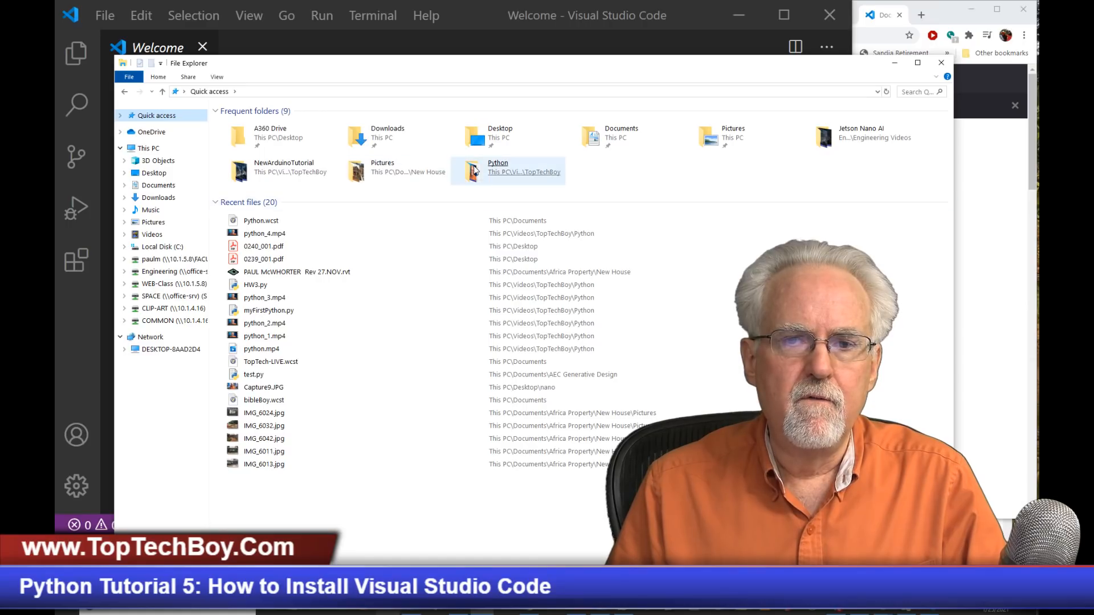
{"action": "double_click", "coordinate": [490, 170]}
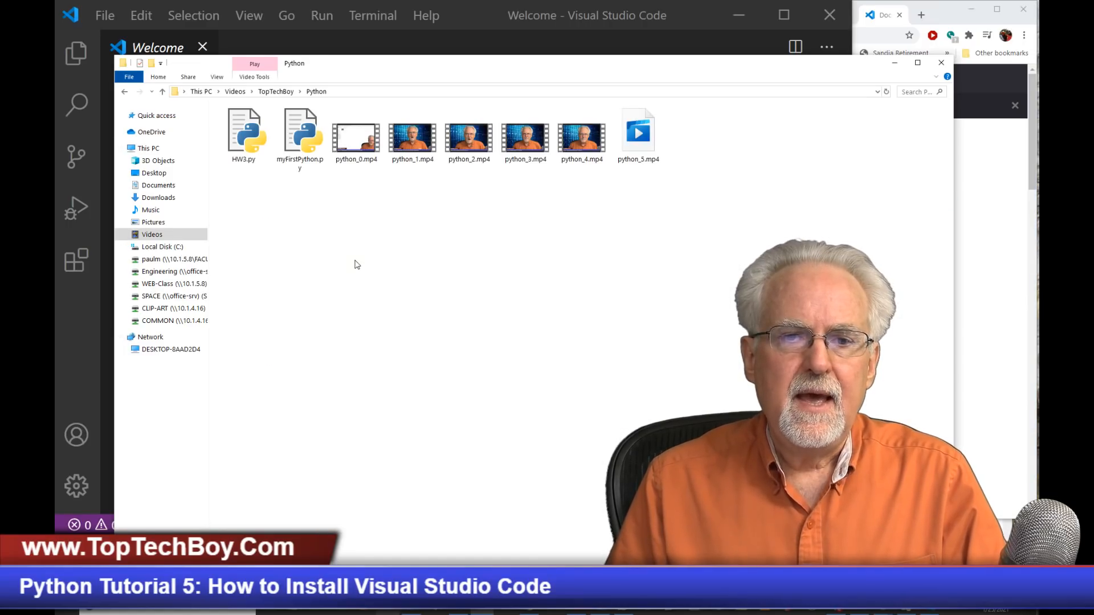
{"action": "right_click", "coordinate": [366, 247]}
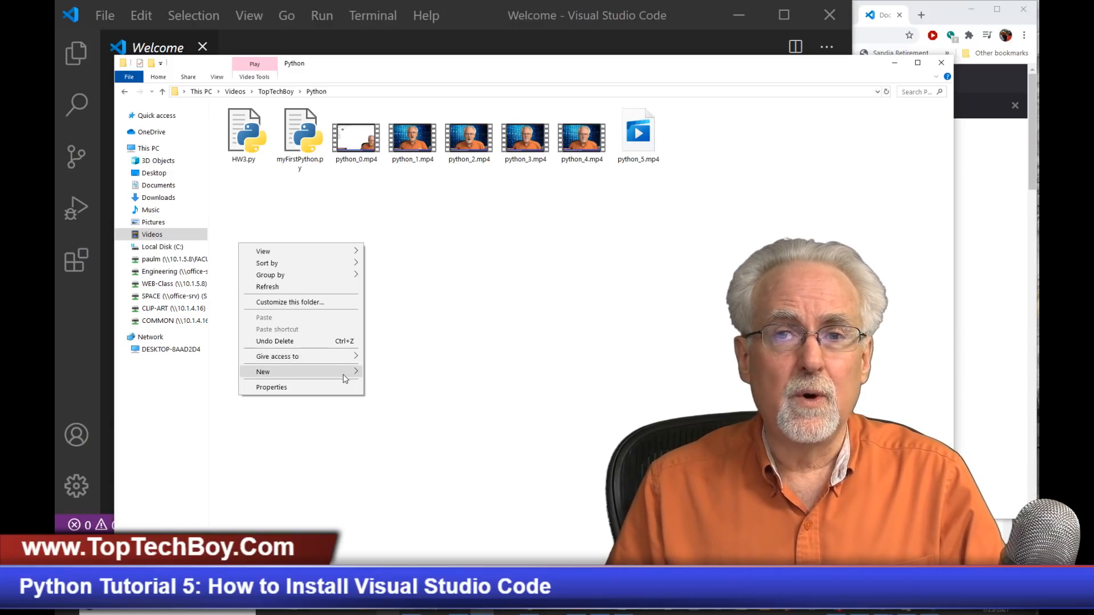
{"action": "mouse_move", "coordinate": [345, 379]}
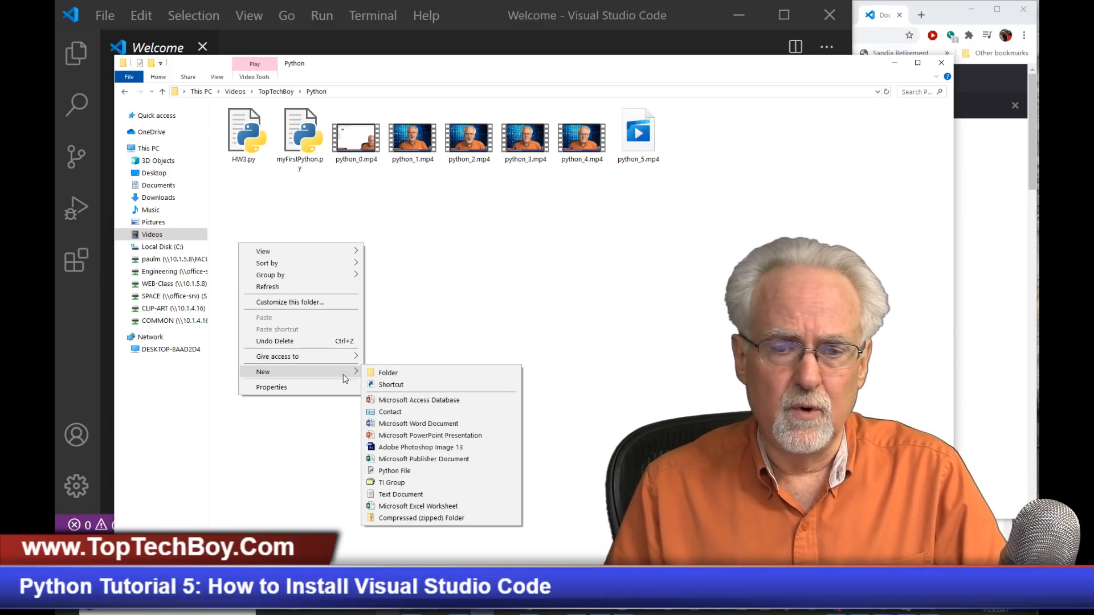
{"action": "left_click", "coordinate": [382, 375]}
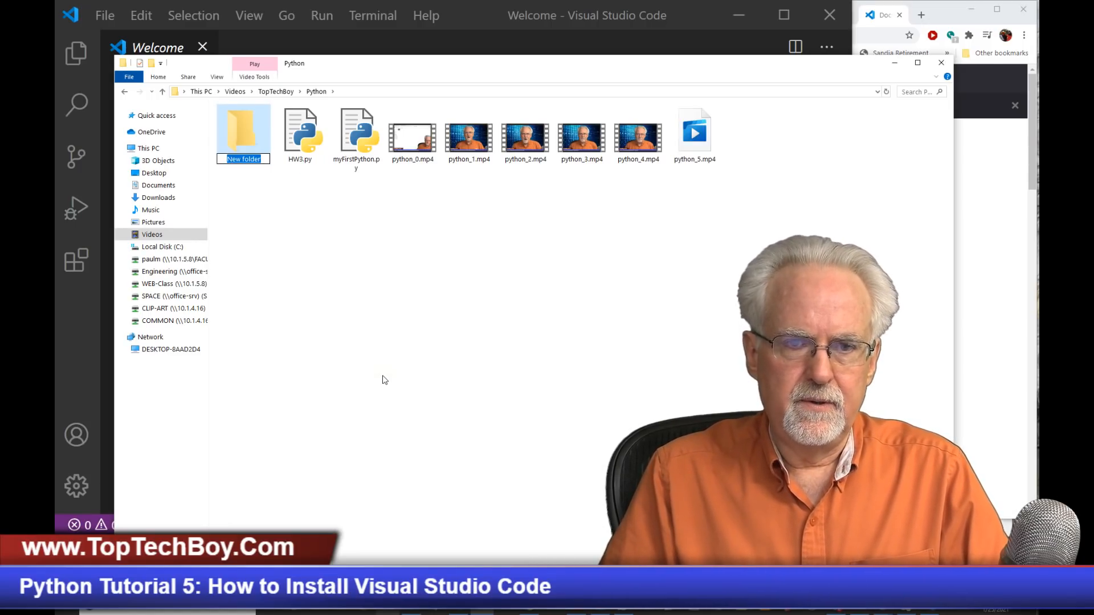
{"action": "type", "text": "pythonFile"}
{"action": "type", "text": "s"}
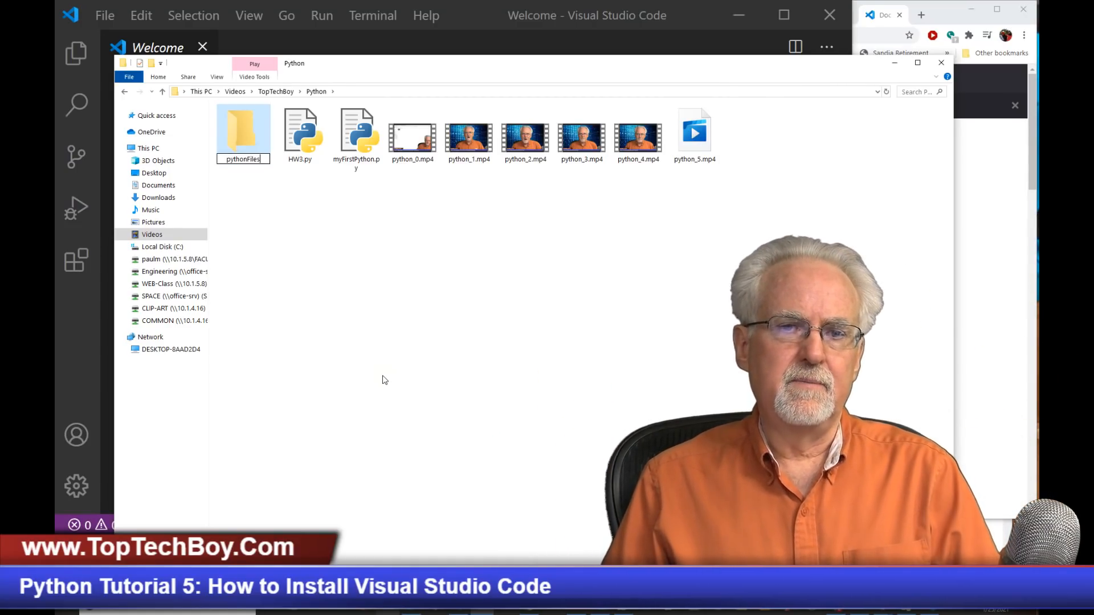
{"action": "key", "text": "Return"}
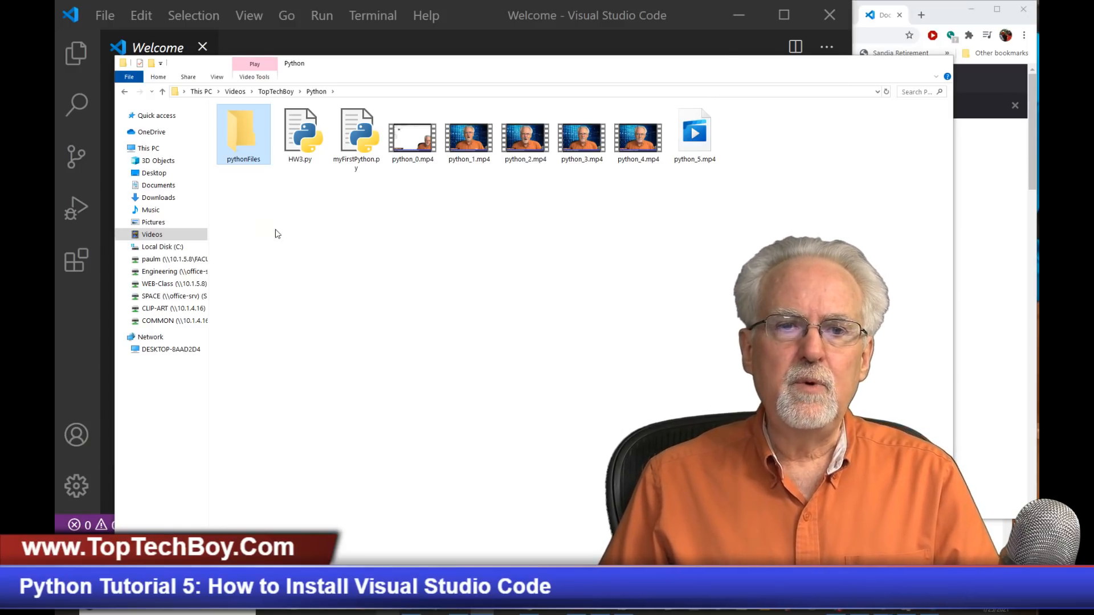
{"action": "left_click", "coordinate": [940, 63]}
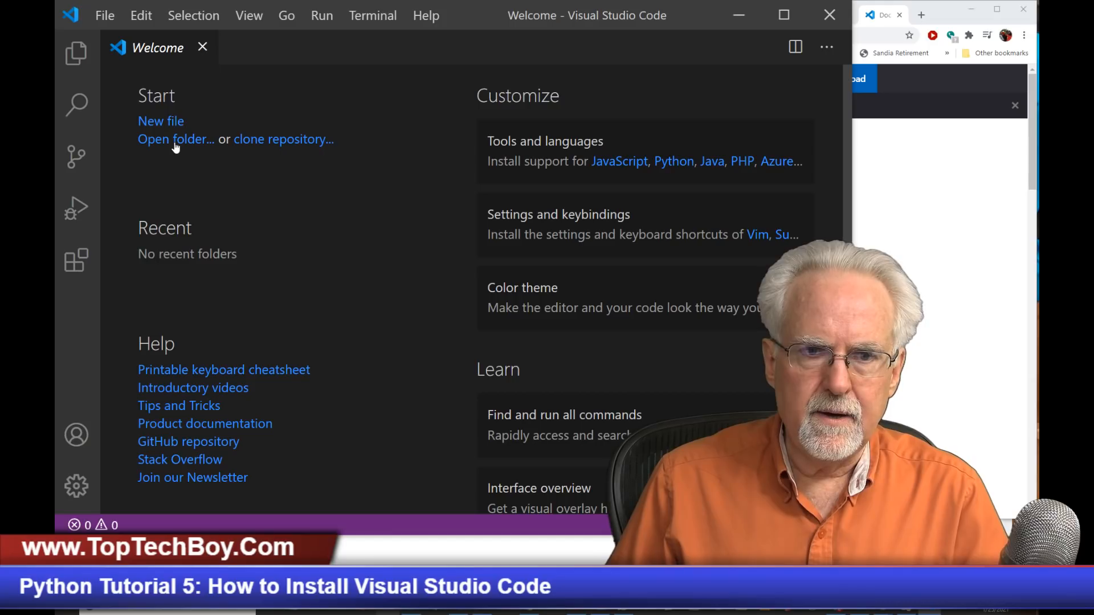
{"action": "left_click", "coordinate": [948, 612]}
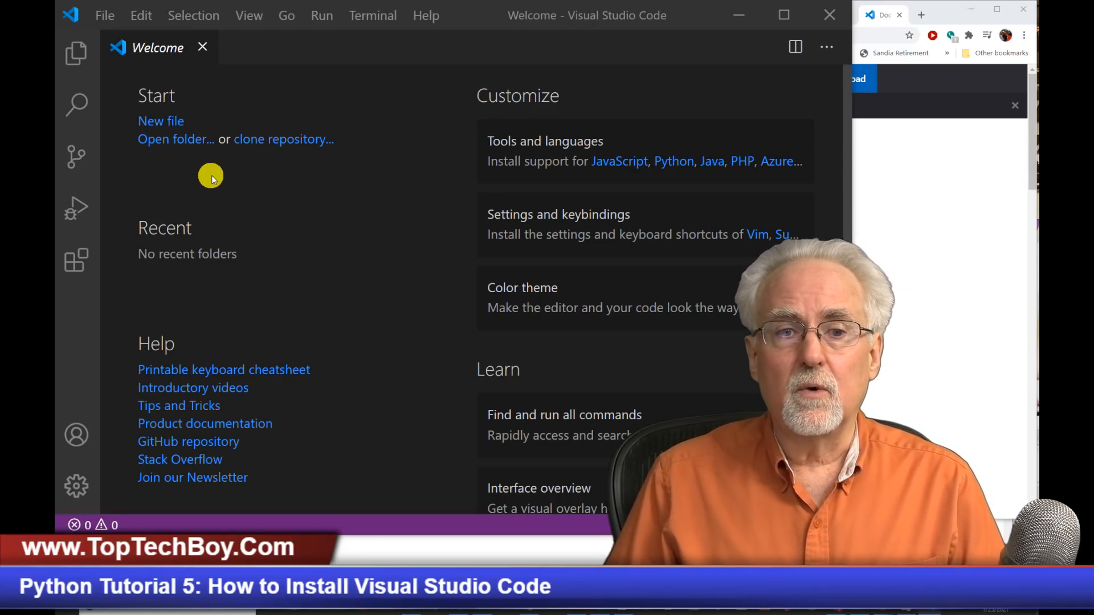
{"action": "left_click", "coordinate": [107, 16]}
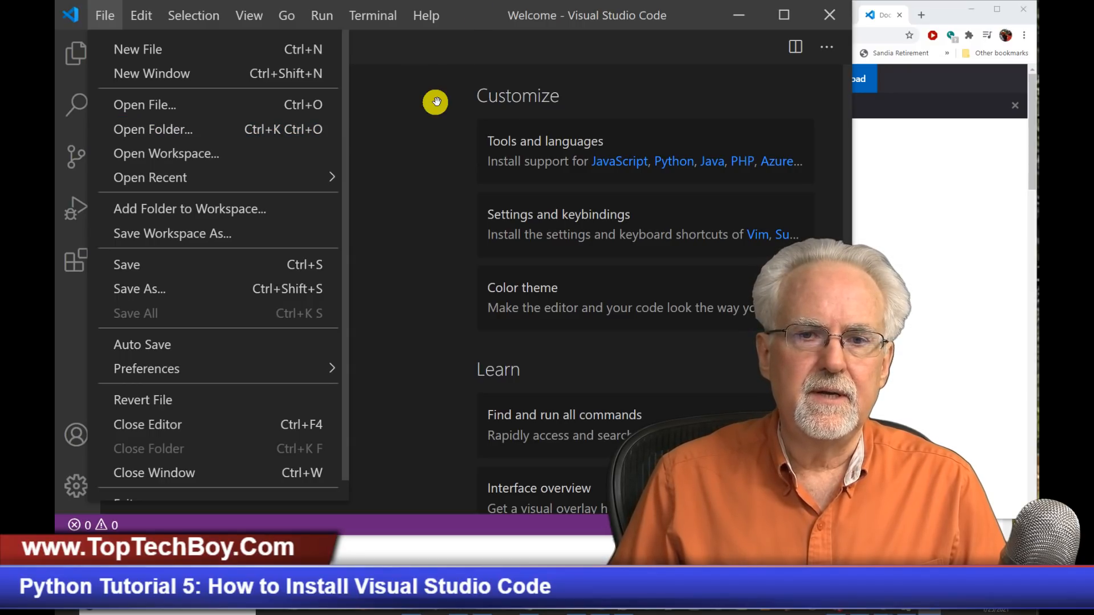
{"action": "left_click", "coordinate": [104, 16]}
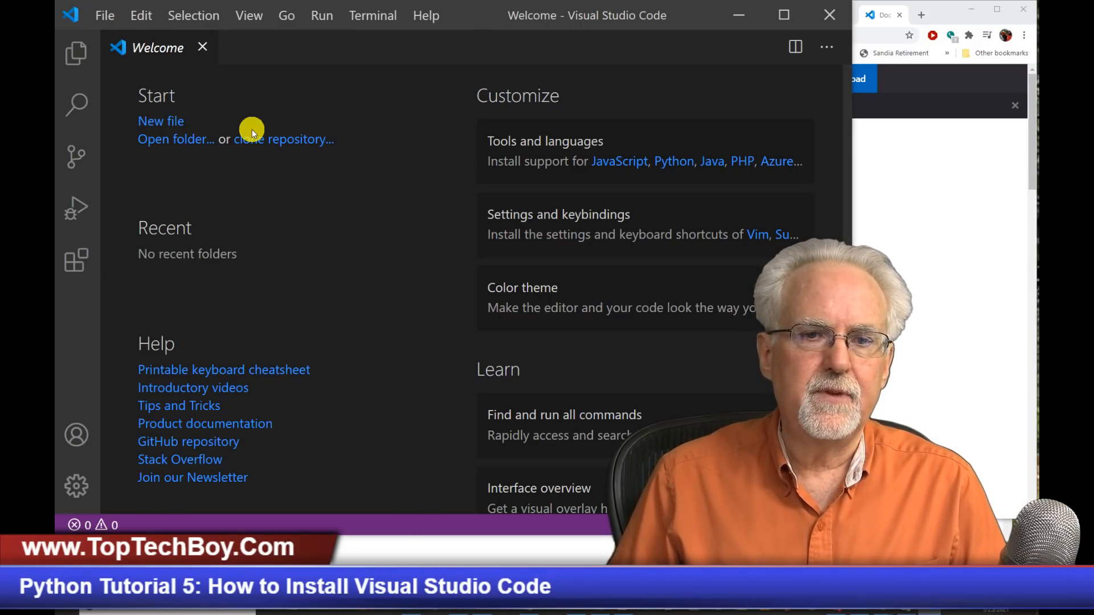
Open the pythonFiles folder from the Python folder in the editor and widen the editor window across the screen.
{"action": "left_click", "coordinate": [179, 141]}
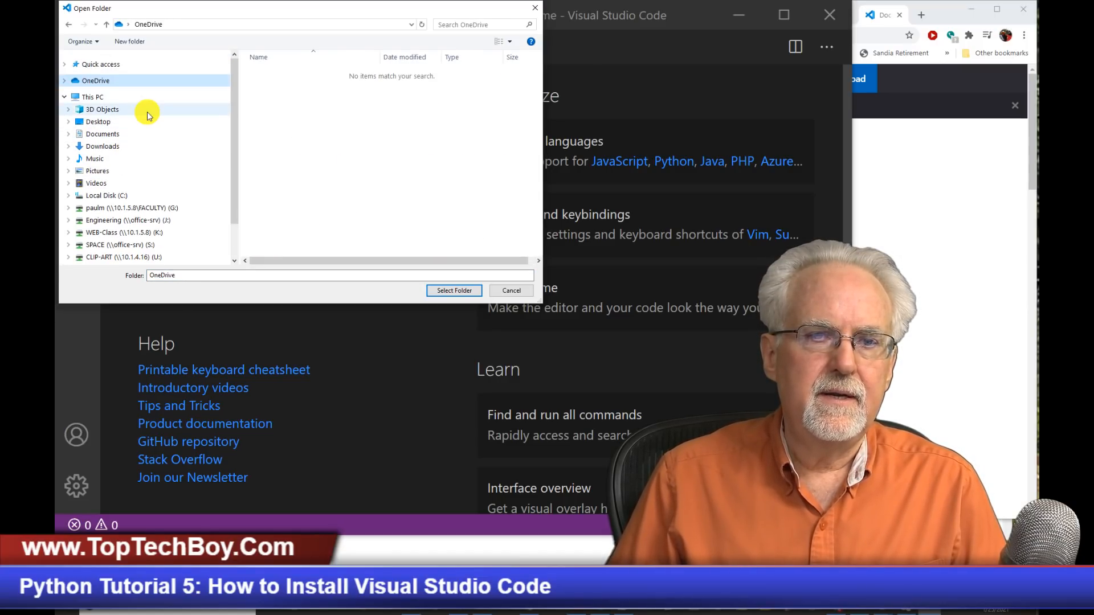
{"action": "left_click", "coordinate": [118, 66]}
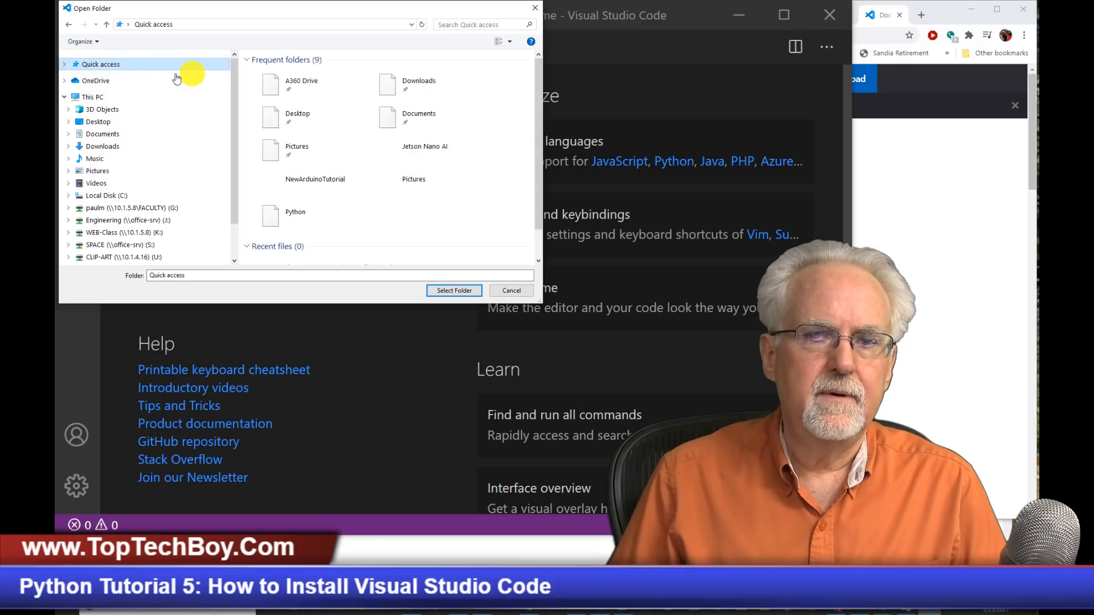
{"action": "double_click", "coordinate": [316, 223]}
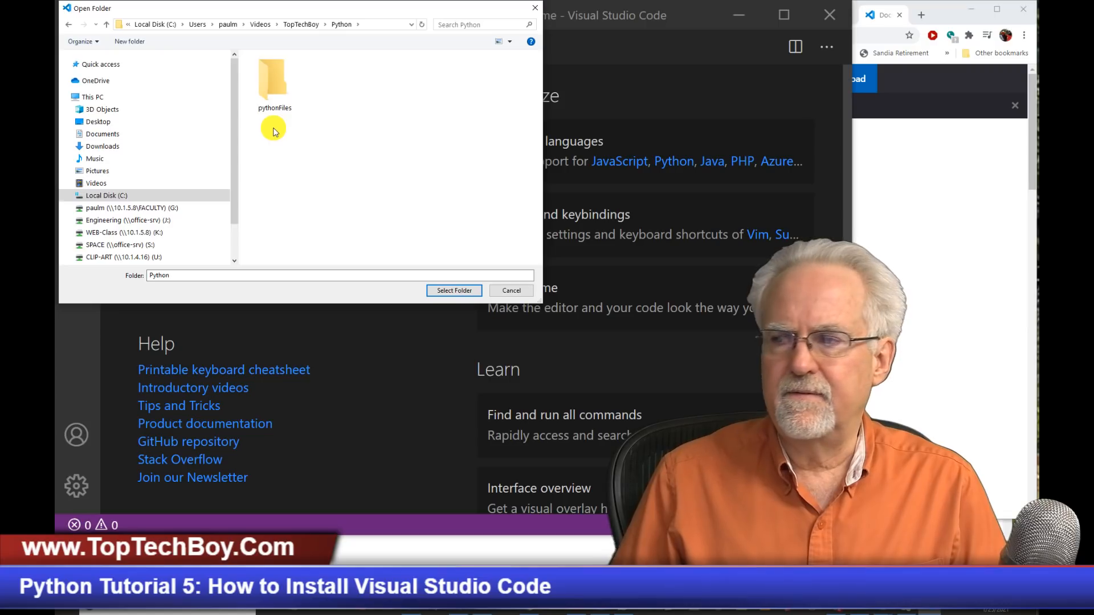
{"action": "left_click", "coordinate": [274, 103]}
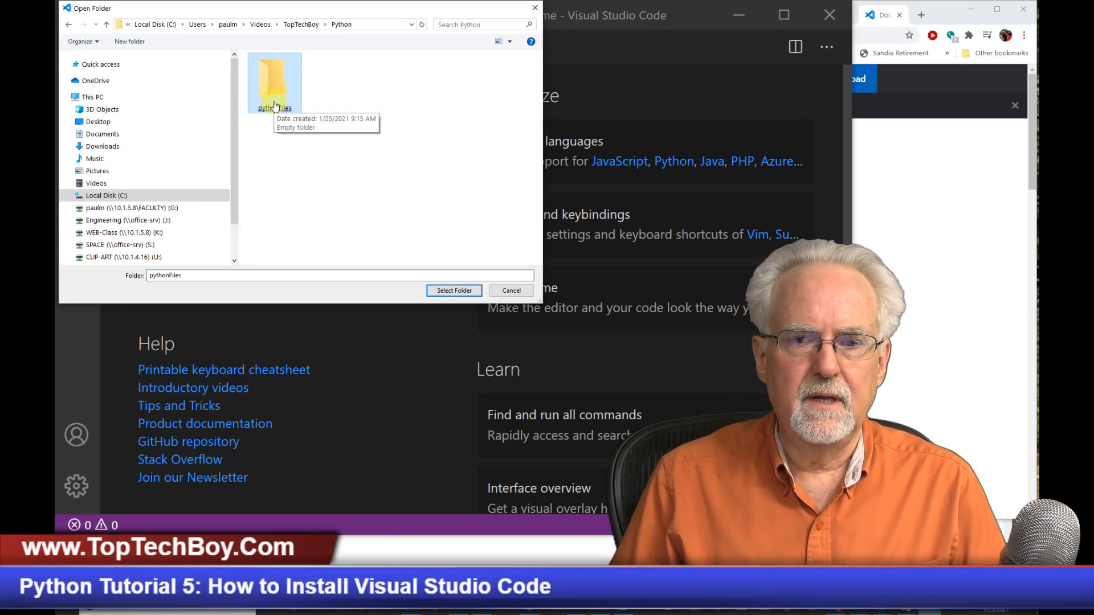
{"action": "left_click", "coordinate": [455, 294]}
{"action": "left_click", "coordinate": [456, 293]}
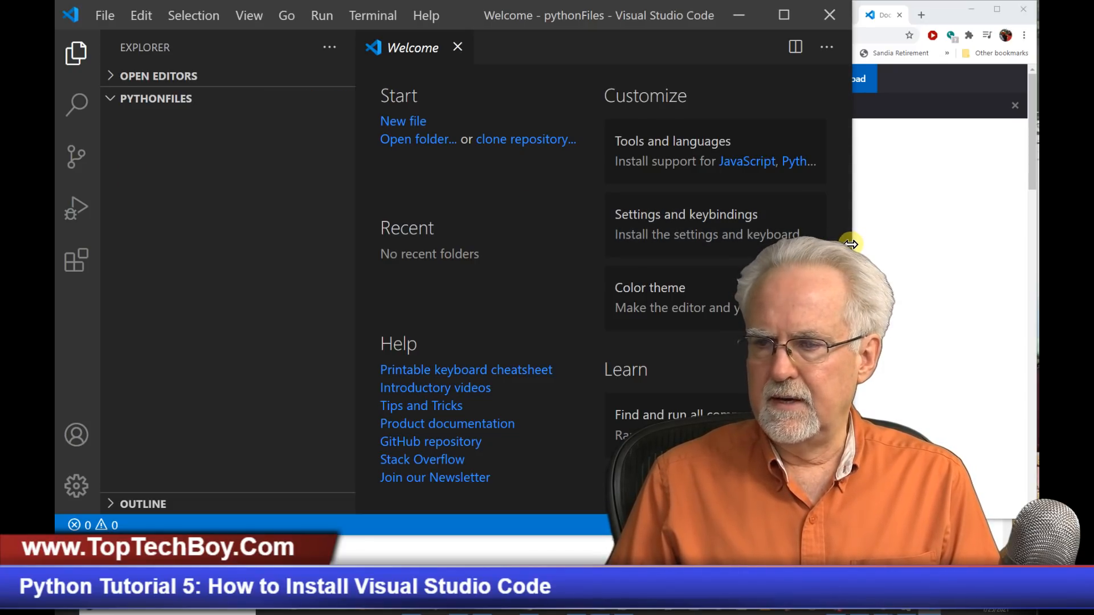
{"action": "left_click_drag", "start_coordinate": [850, 242], "coordinate": [1034, 239]}
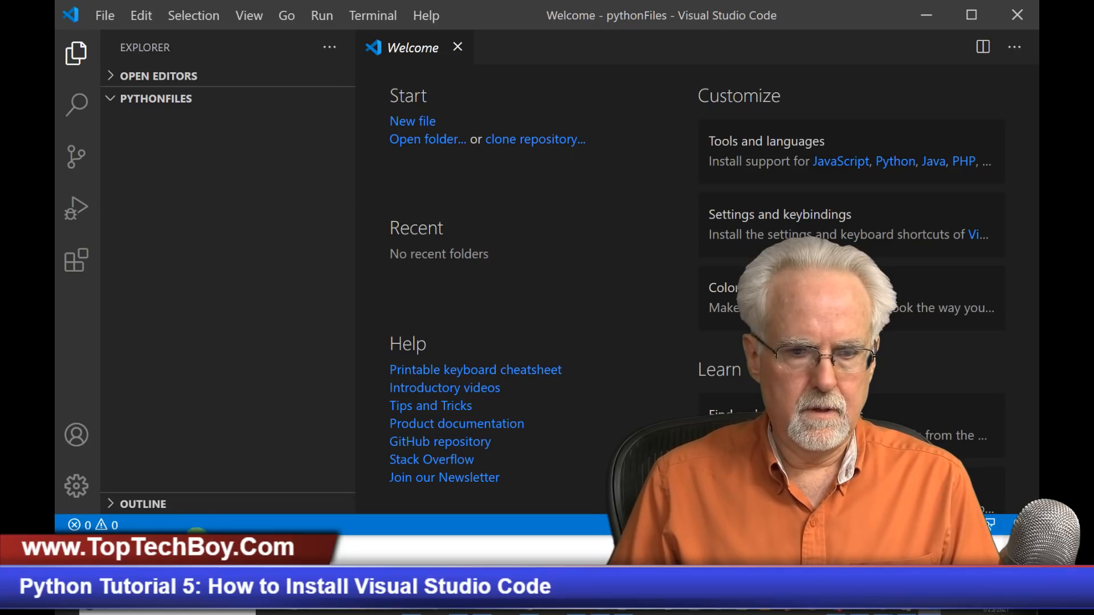
{"action": "left_click_drag", "start_coordinate": [197, 530], "coordinate": [199, 527]}
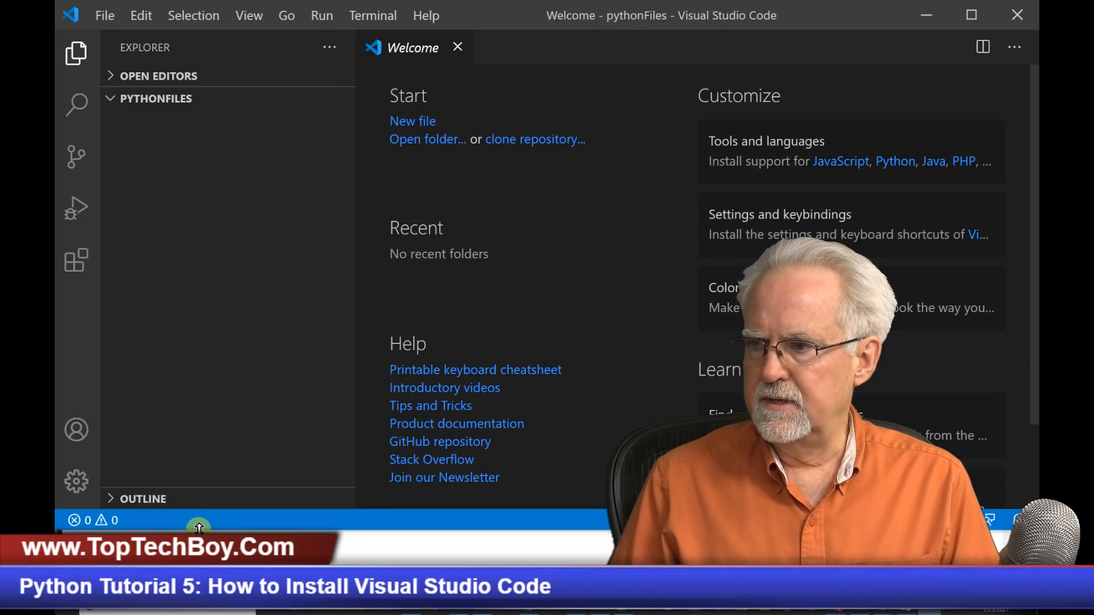
Create a new file named helloWorld.py in the pythonFiles folder.
{"action": "left_click", "coordinate": [111, 105]}
{"action": "left_click", "coordinate": [110, 105]}
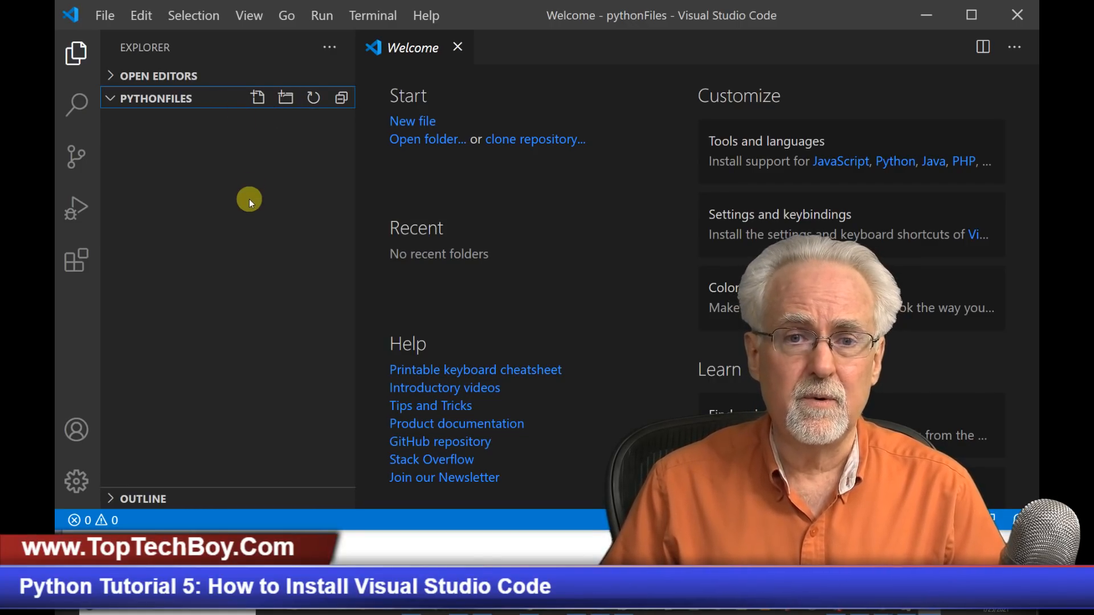
{"action": "left_click", "coordinate": [259, 102]}
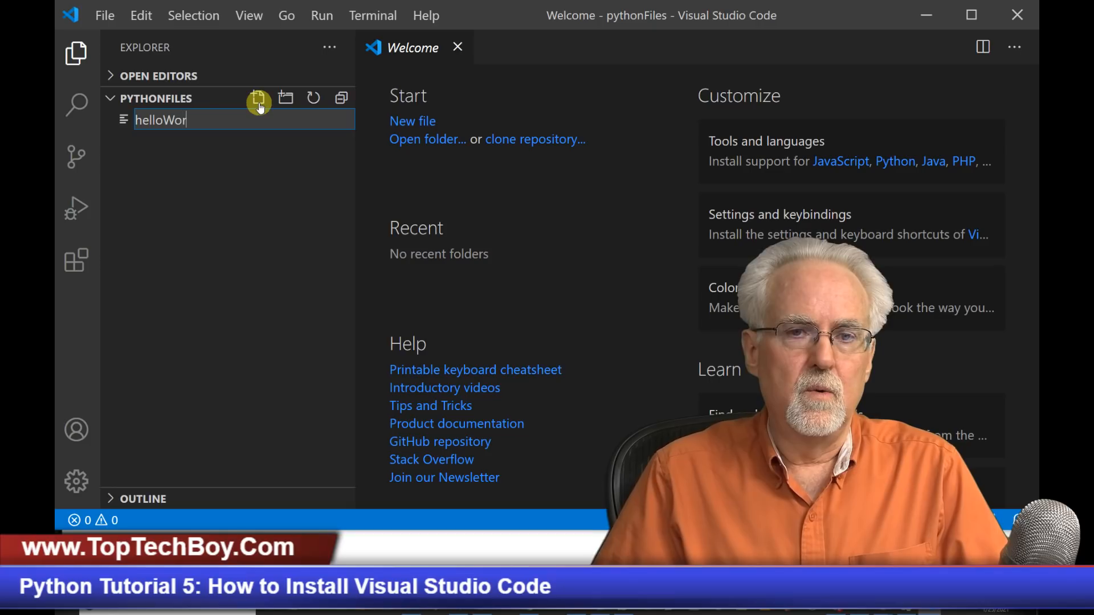
{"action": "type", "text": "d.p"}
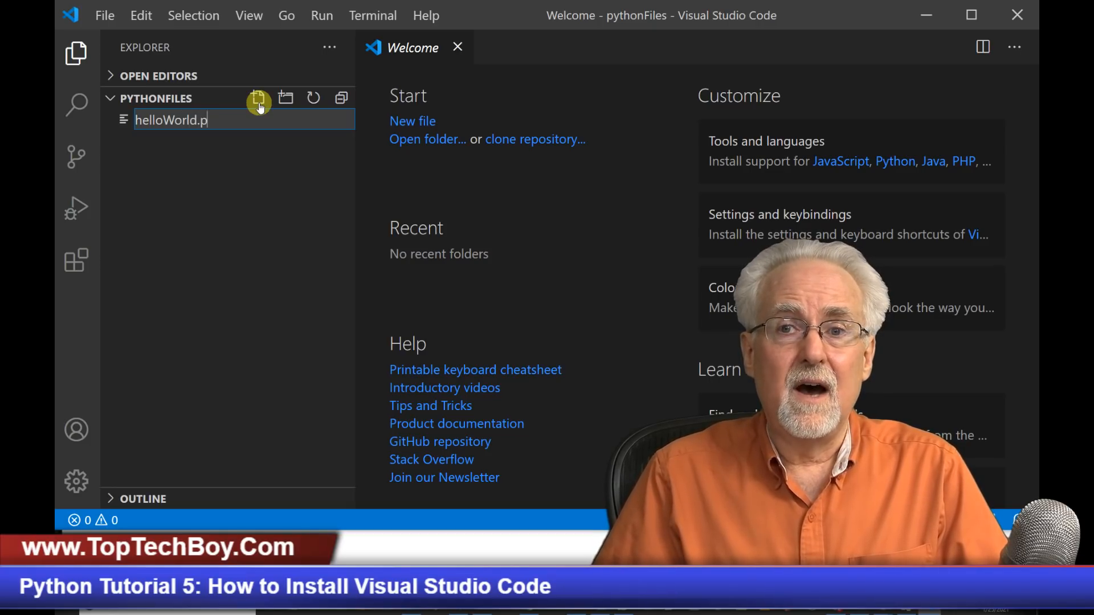
{"action": "type", "text": "y"}
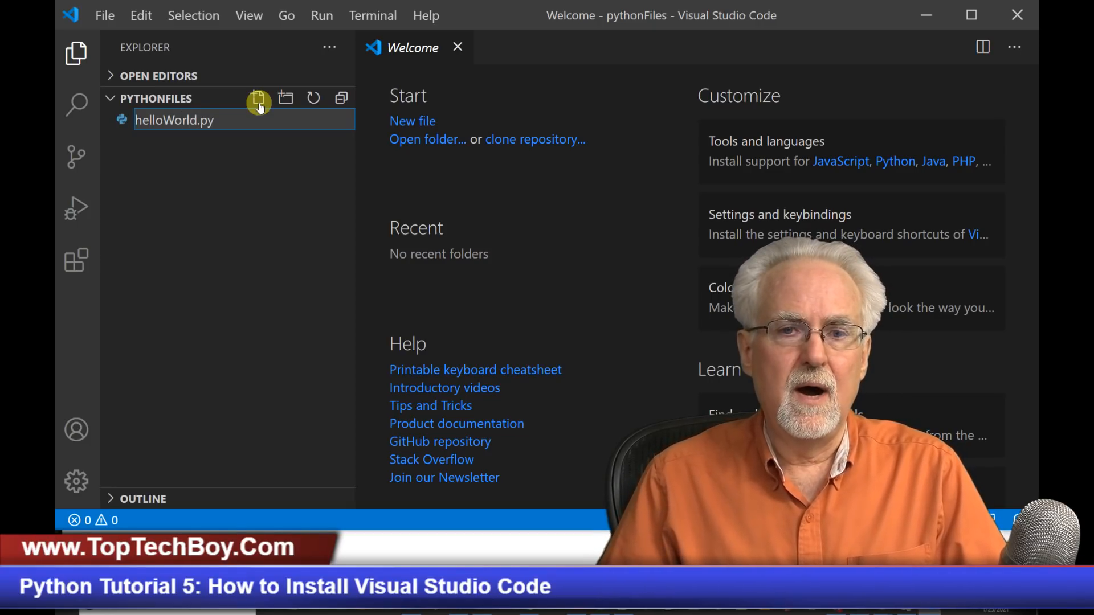
{"action": "key", "text": "Return"}
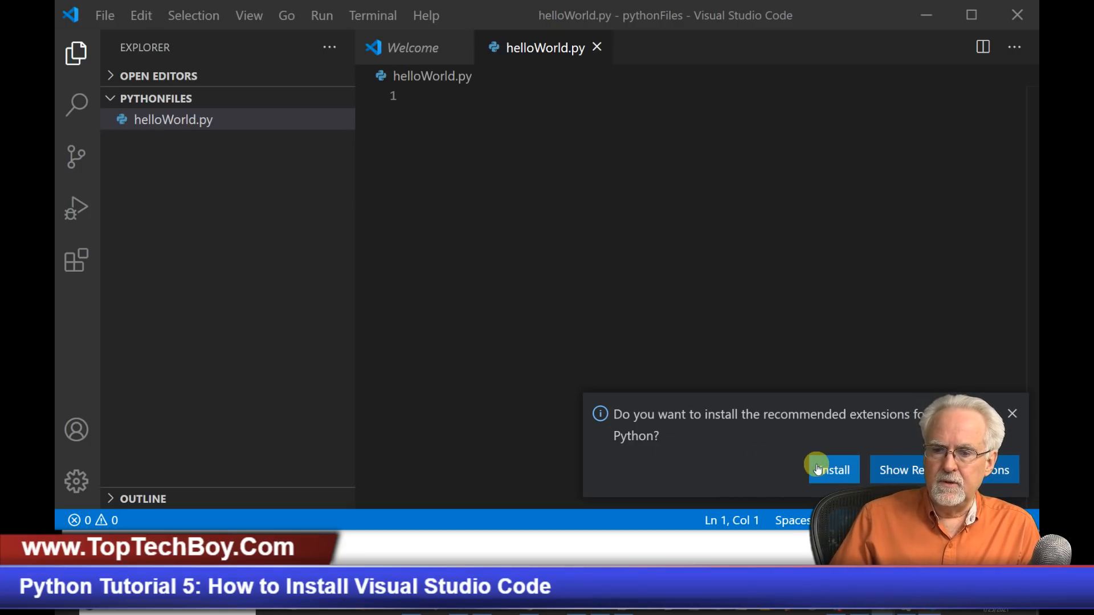
Install the recommended Python extension and the pylint linter, dismissing the Jupyter notification.
{"action": "left_click", "coordinate": [832, 474]}
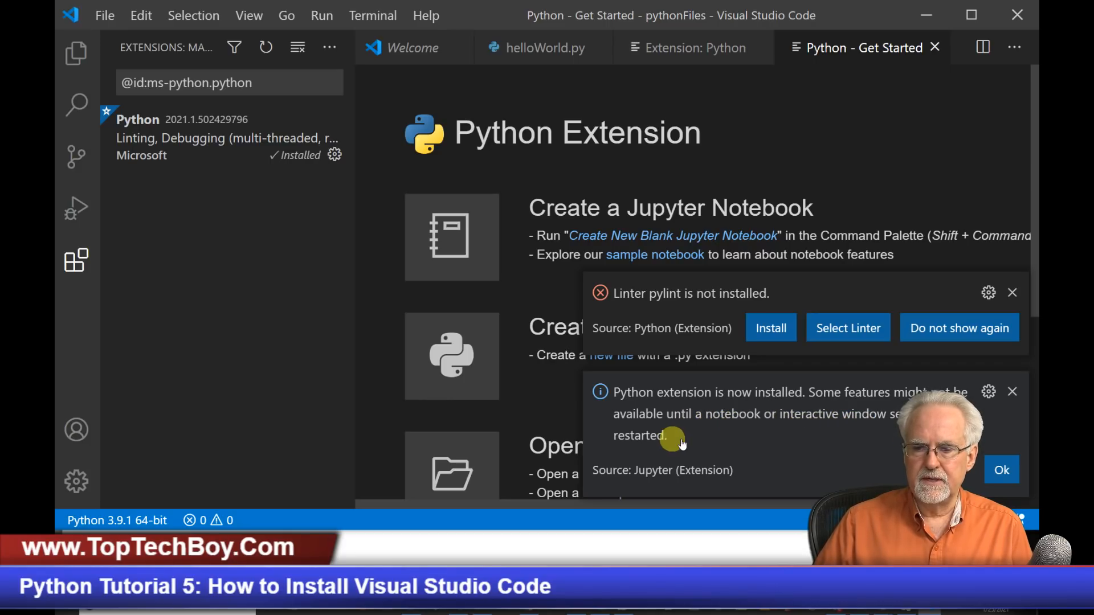
{"action": "left_click", "coordinate": [1004, 471]}
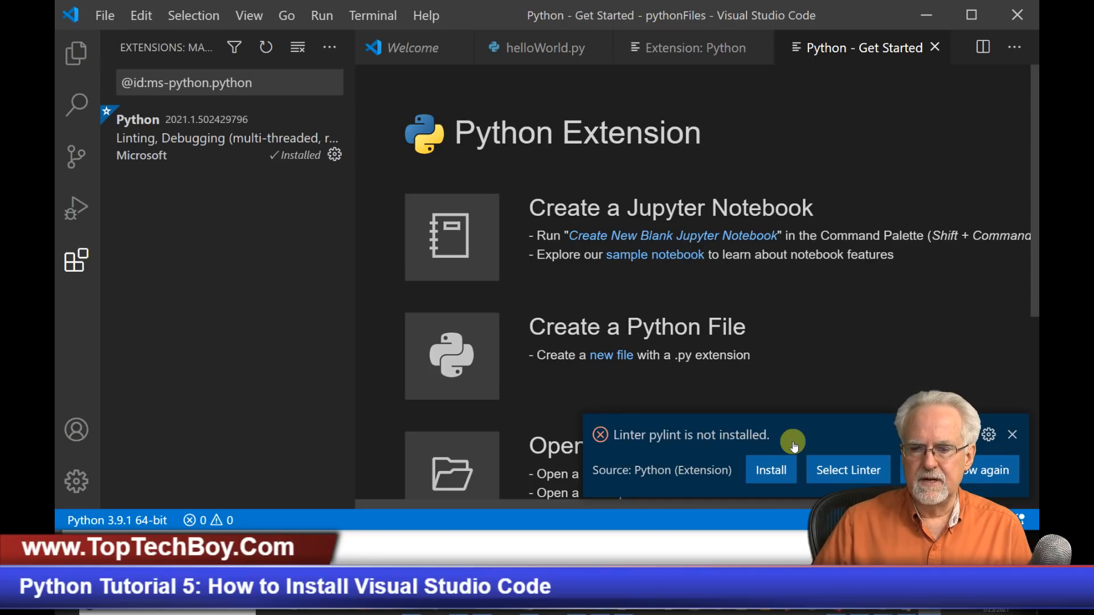
{"action": "left_click", "coordinate": [768, 473]}
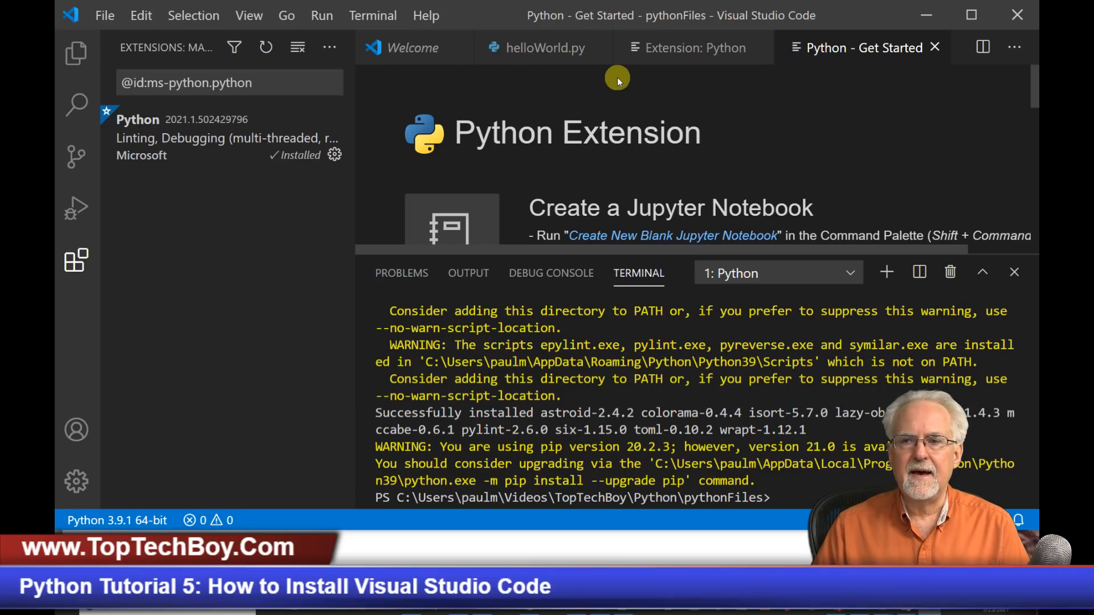
Close the Python Get Started, Python extension and Welcome pages, and shrink the terminal to give helloWorld.py more room.
{"action": "left_click", "coordinate": [935, 50]}
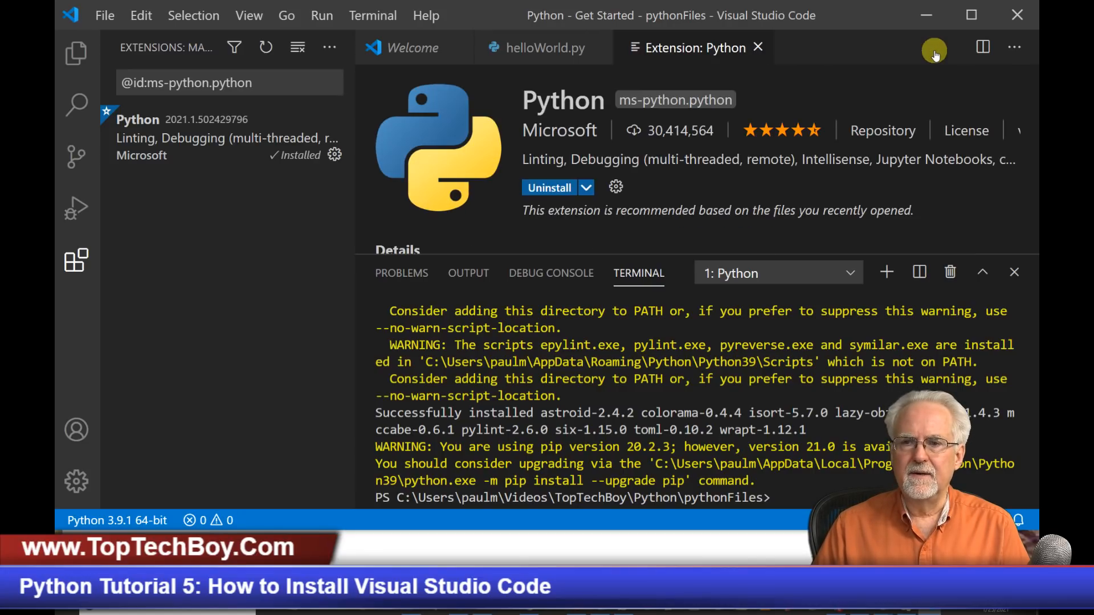
{"action": "left_click", "coordinate": [760, 49]}
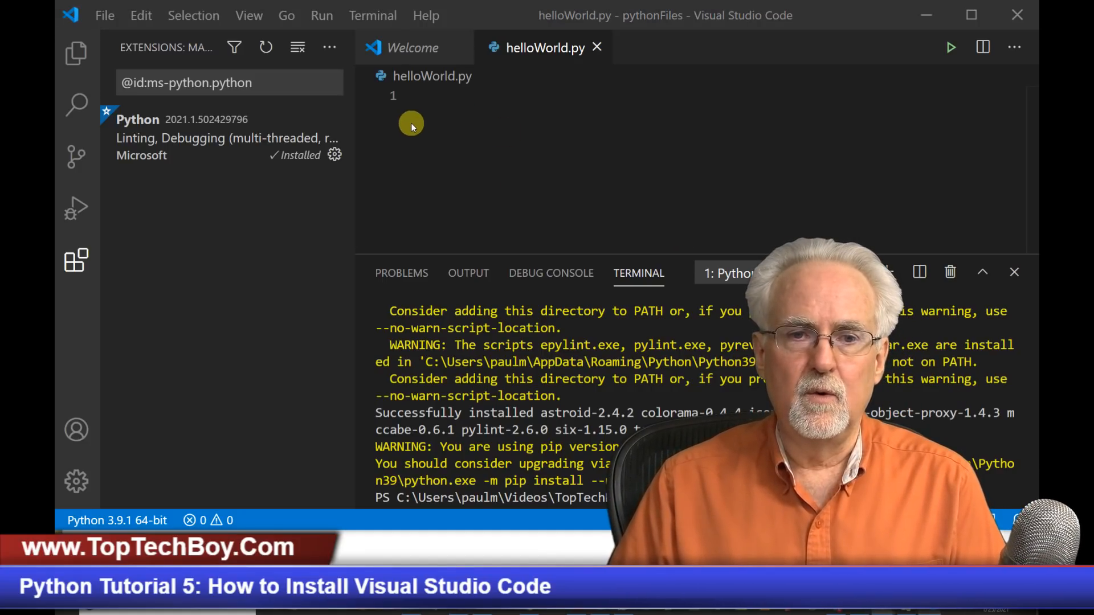
{"action": "left_click", "coordinate": [416, 47]}
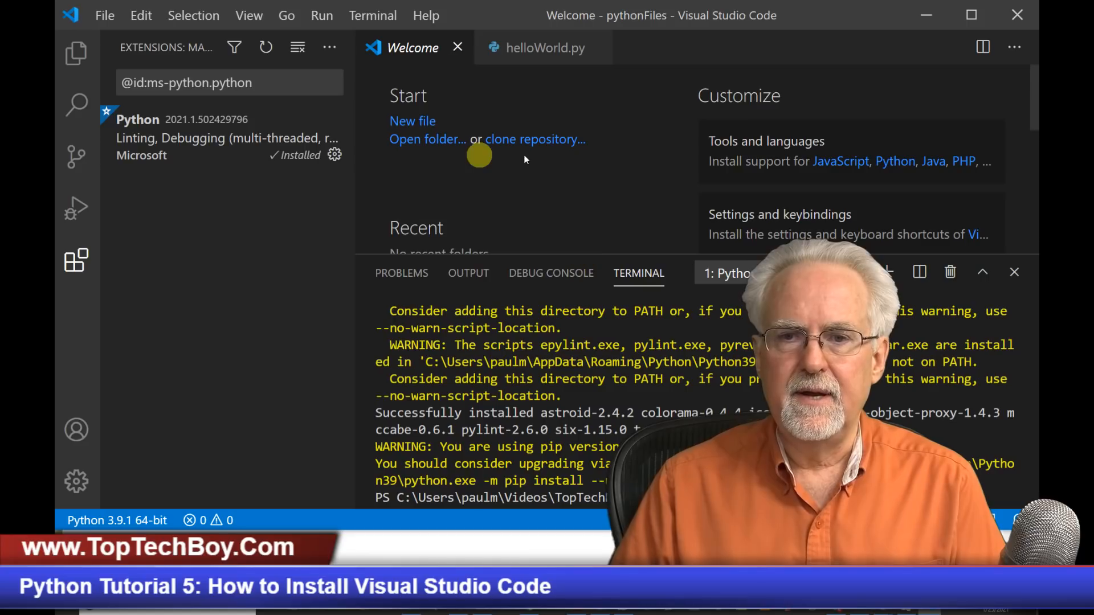
{"action": "left_click", "coordinate": [458, 46]}
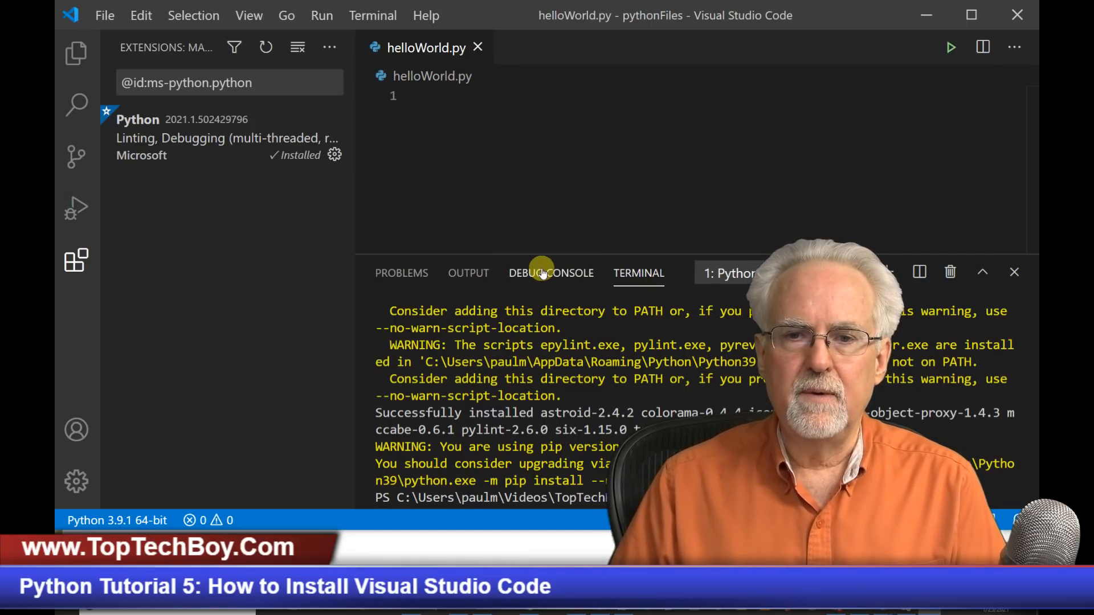
{"action": "left_click_drag", "start_coordinate": [551, 254], "coordinate": [552, 349]}
Switch to IDLE Shell, open a blank new file there, and close it to return to Visual Studio Code.
{"action": "left_click", "coordinate": [907, 611]}
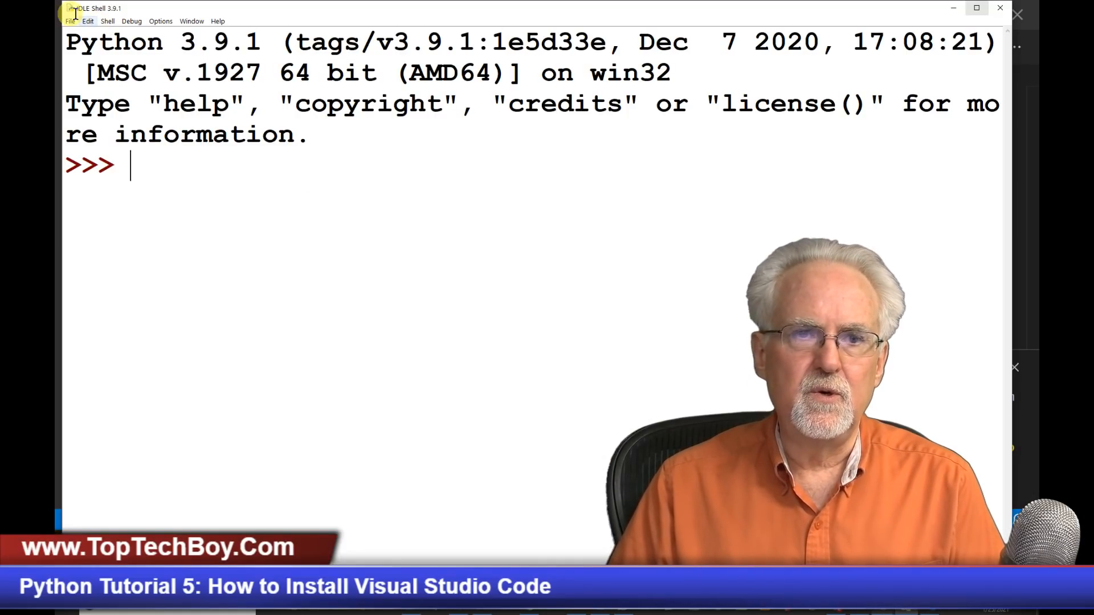
{"action": "left_click", "coordinate": [71, 21]}
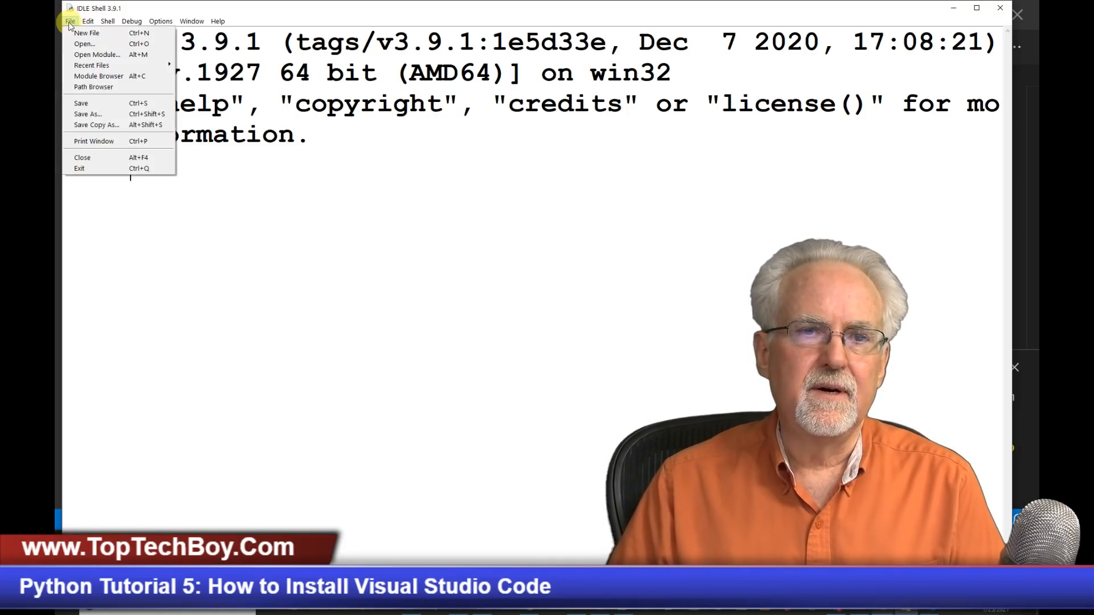
{"action": "left_click", "coordinate": [81, 34]}
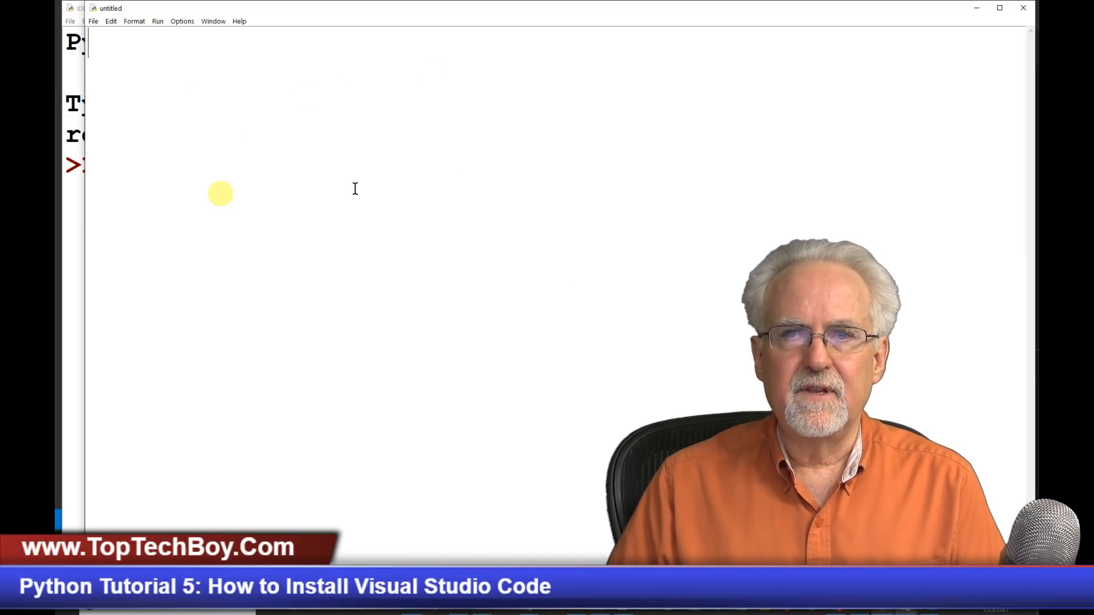
{"action": "left_click", "coordinate": [1024, 16]}
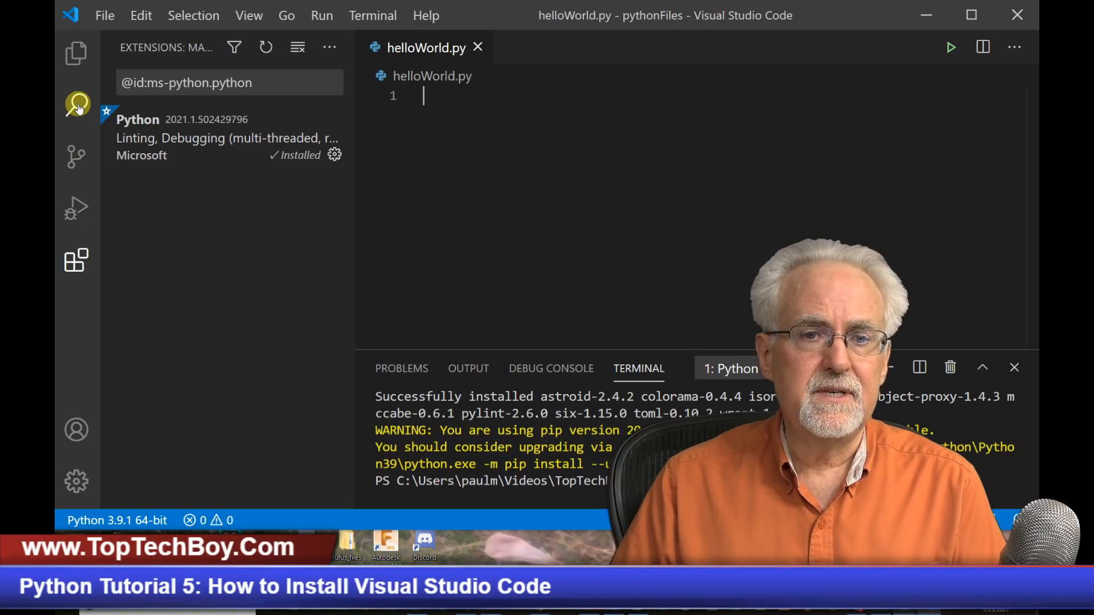
Show the file list of the pythonFiles folder instead of the extensions.
{"action": "left_click", "coordinate": [78, 57]}
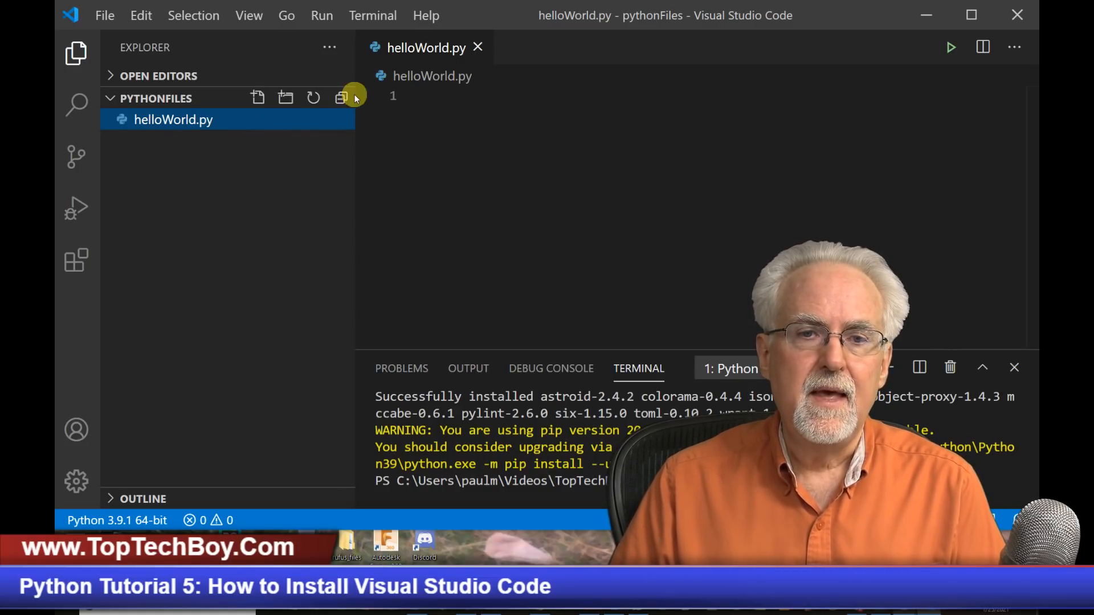
{"action": "left_click", "coordinate": [143, 16]}
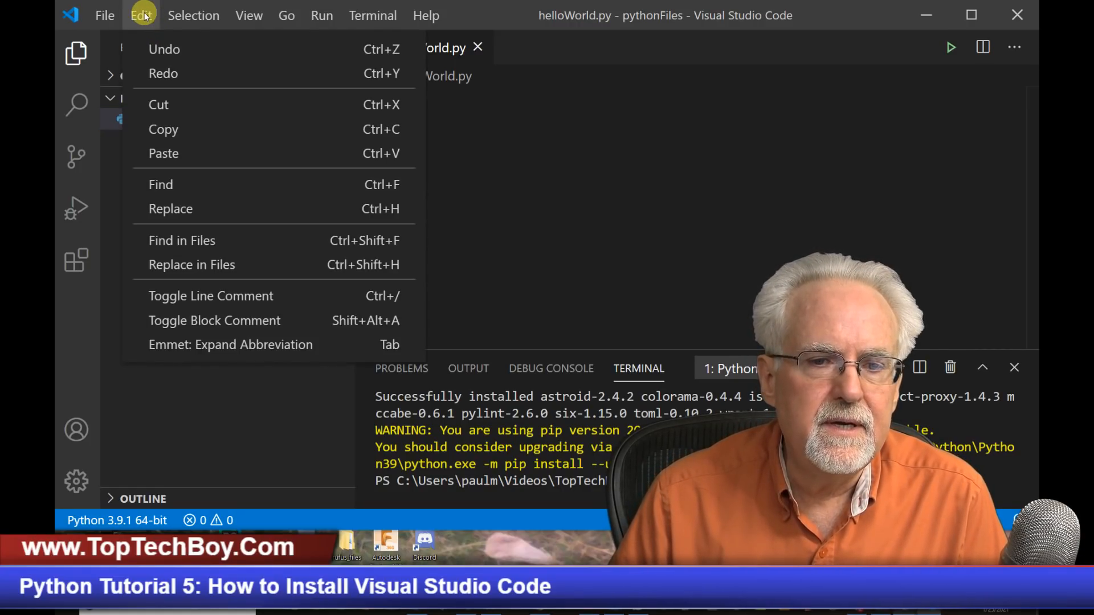
{"action": "mouse_move", "coordinate": [105, 18]}
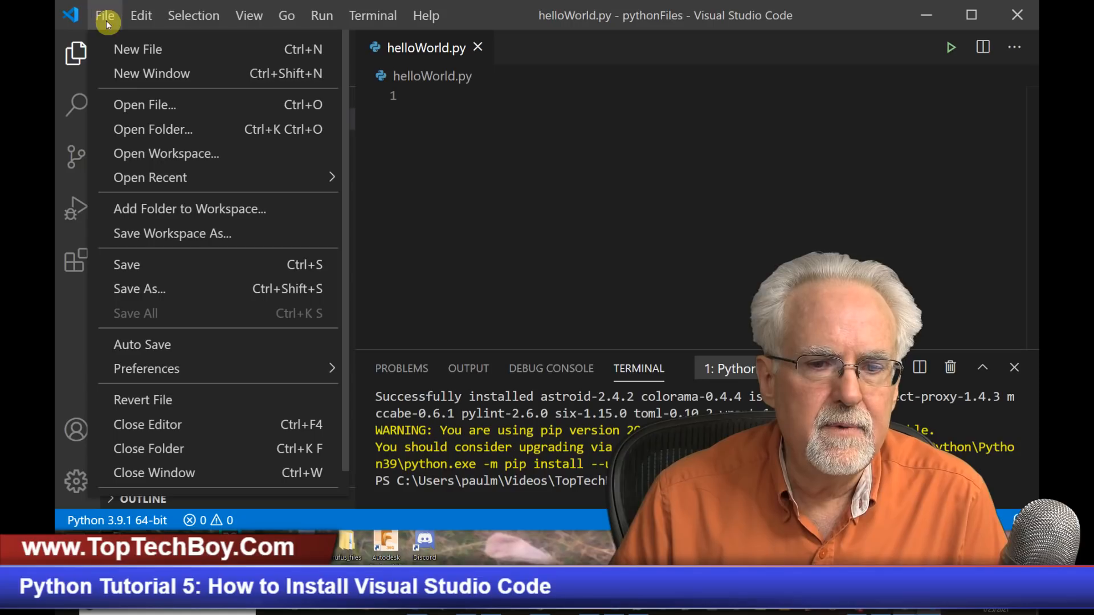
{"action": "mouse_move", "coordinate": [217, 364]}
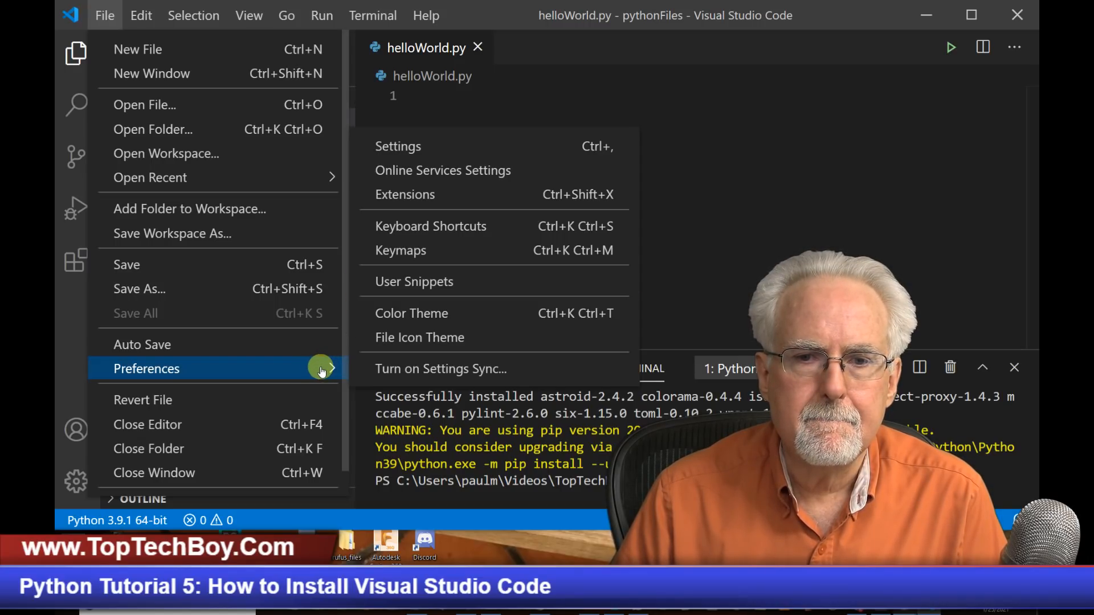
{"action": "left_click", "coordinate": [403, 146]}
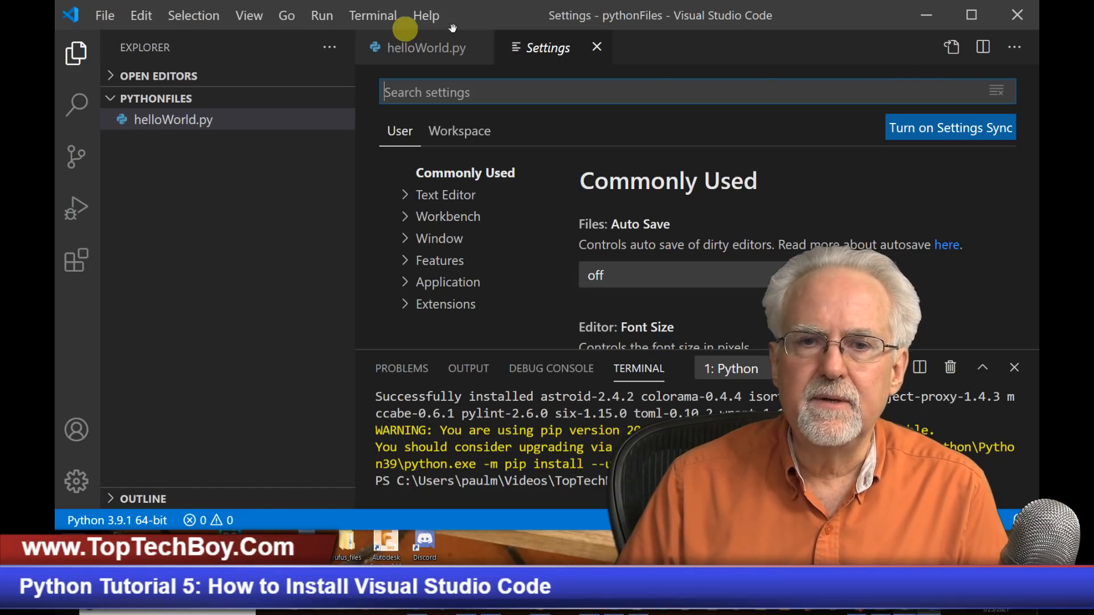
{"action": "left_click", "coordinate": [111, 17]}
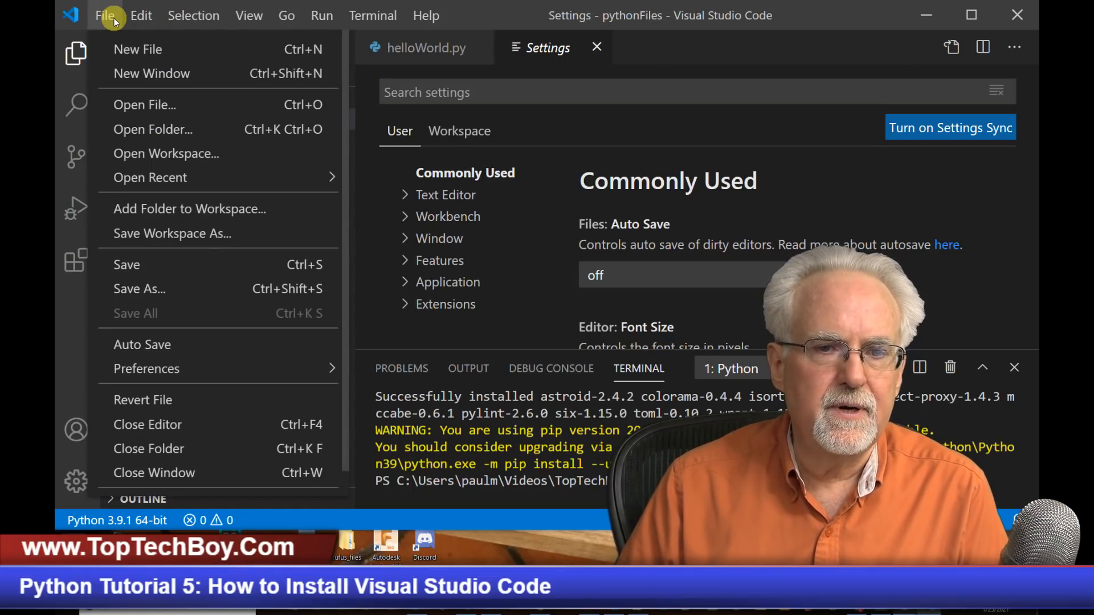
{"action": "mouse_move", "coordinate": [141, 16]}
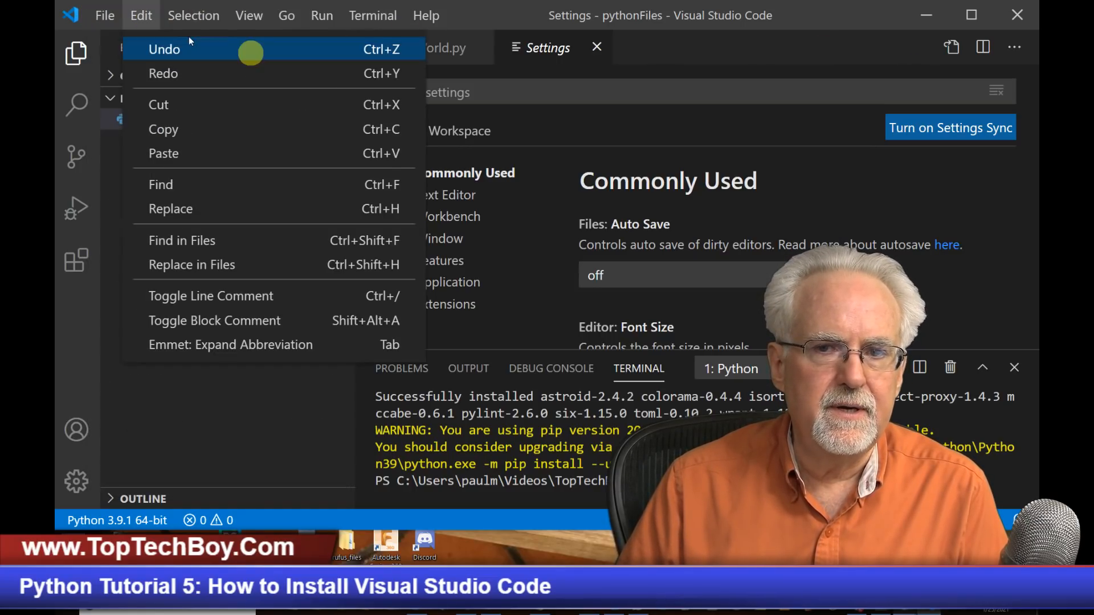
{"action": "left_click", "coordinate": [597, 49]}
Change the color theme to Light (Visual Studio).
{"action": "left_click", "coordinate": [145, 16]}
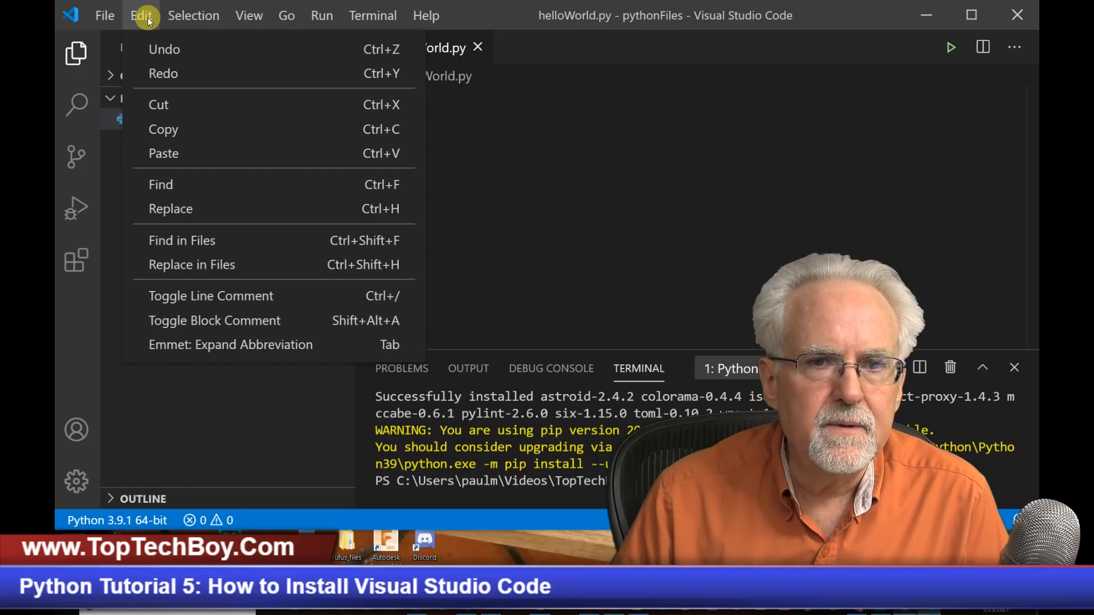
{"action": "mouse_move", "coordinate": [188, 27]}
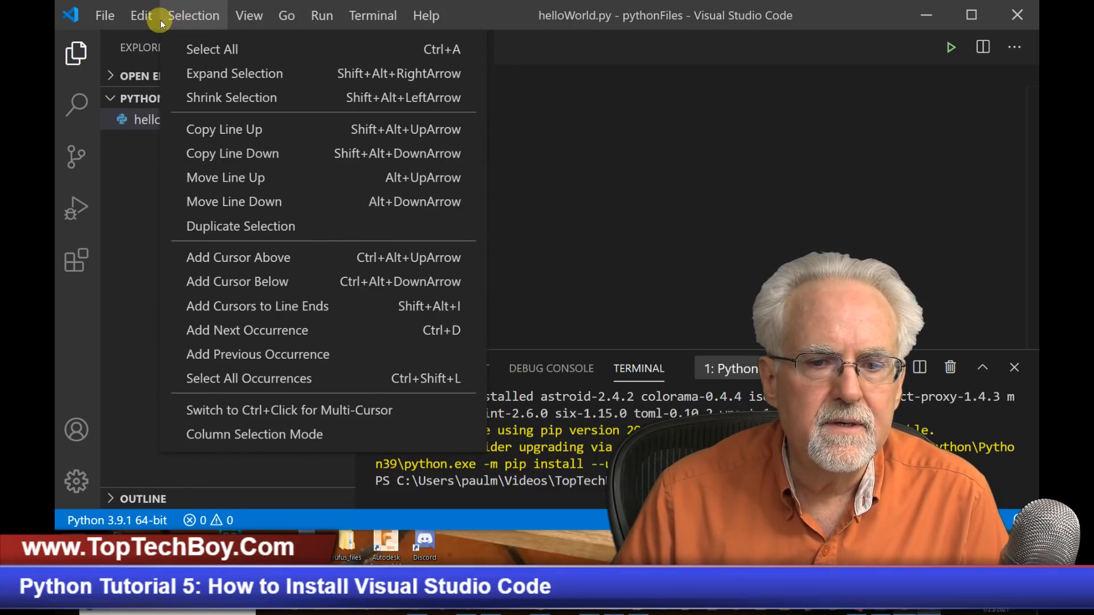
{"action": "mouse_move", "coordinate": [152, 22]}
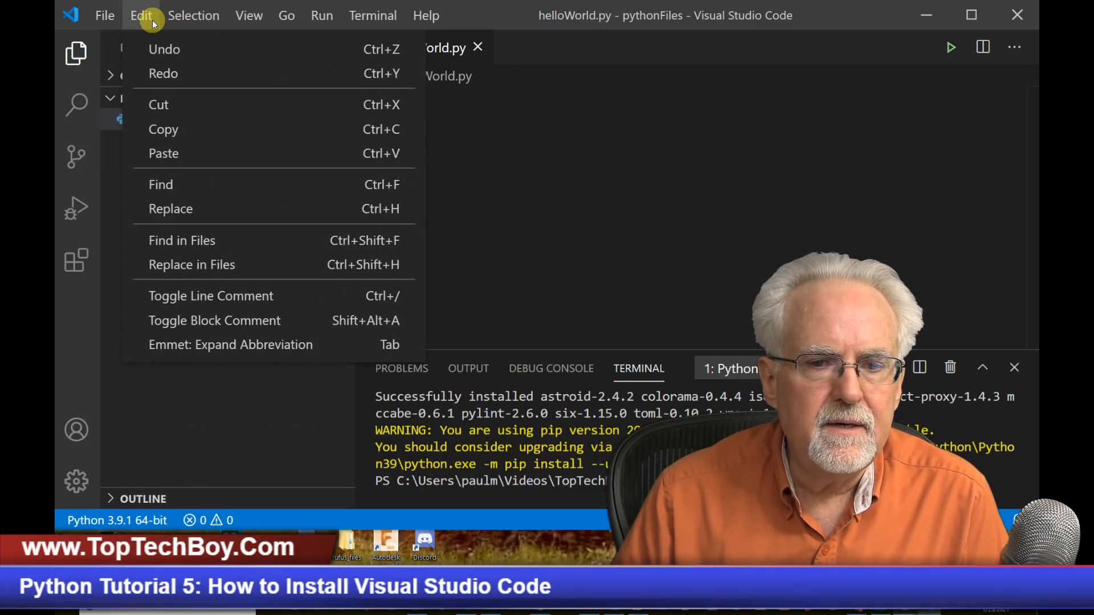
{"action": "mouse_move", "coordinate": [114, 18]}
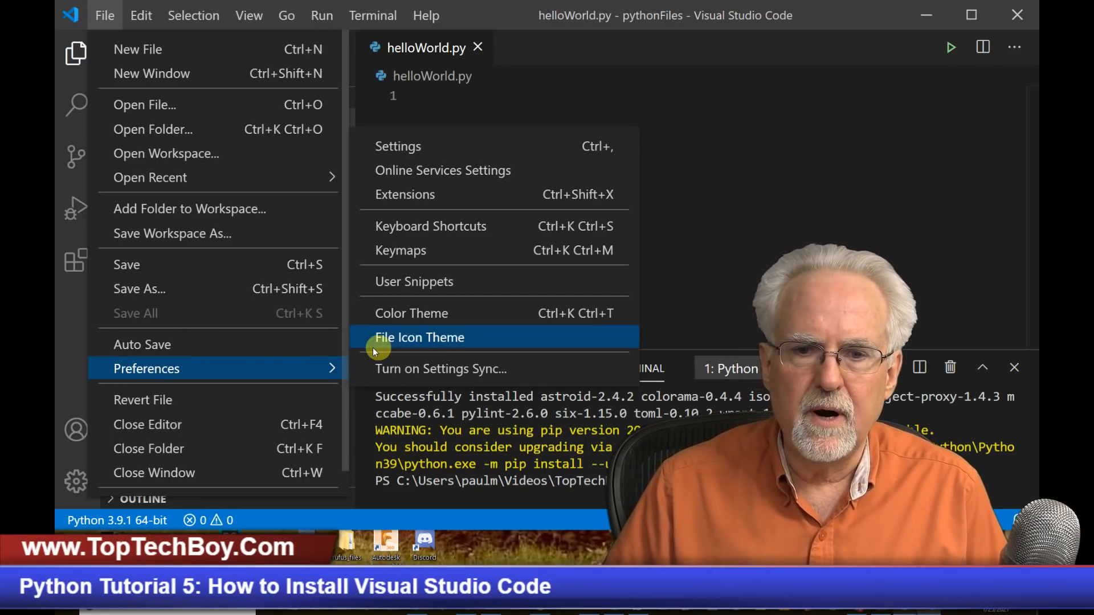
{"action": "left_click", "coordinate": [434, 313]}
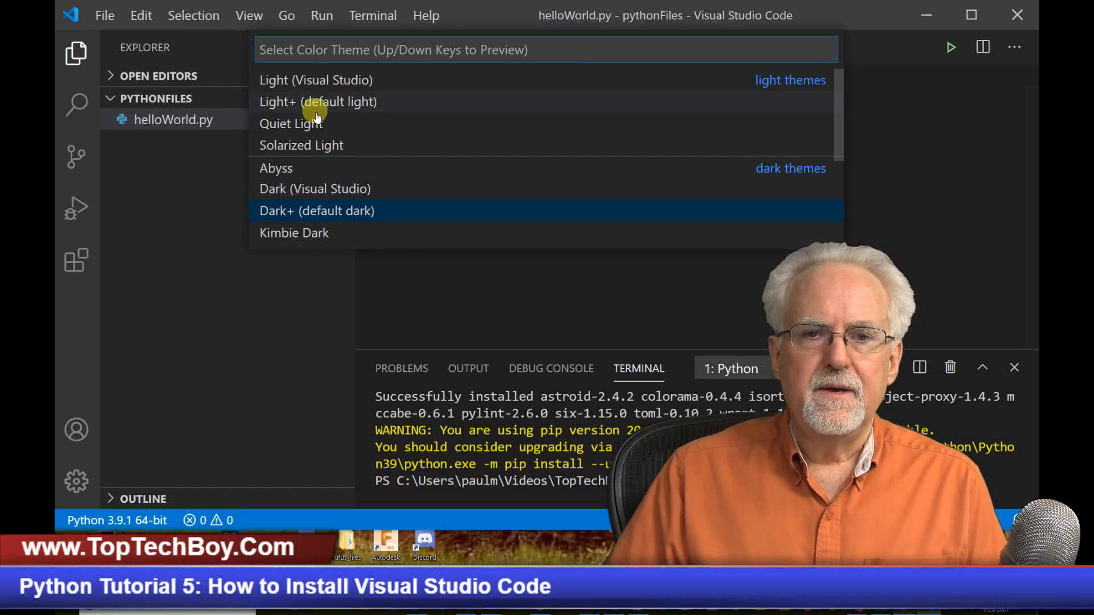
{"action": "left_click", "coordinate": [331, 81]}
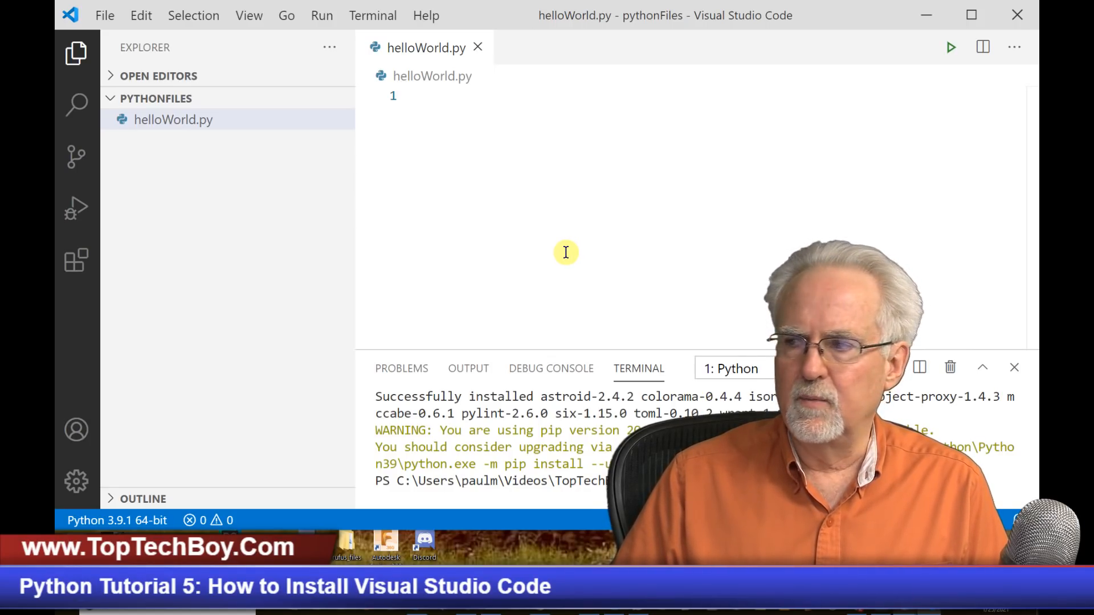
Change the color theme to Kimbie Dark.
{"action": "left_click", "coordinate": [105, 17]}
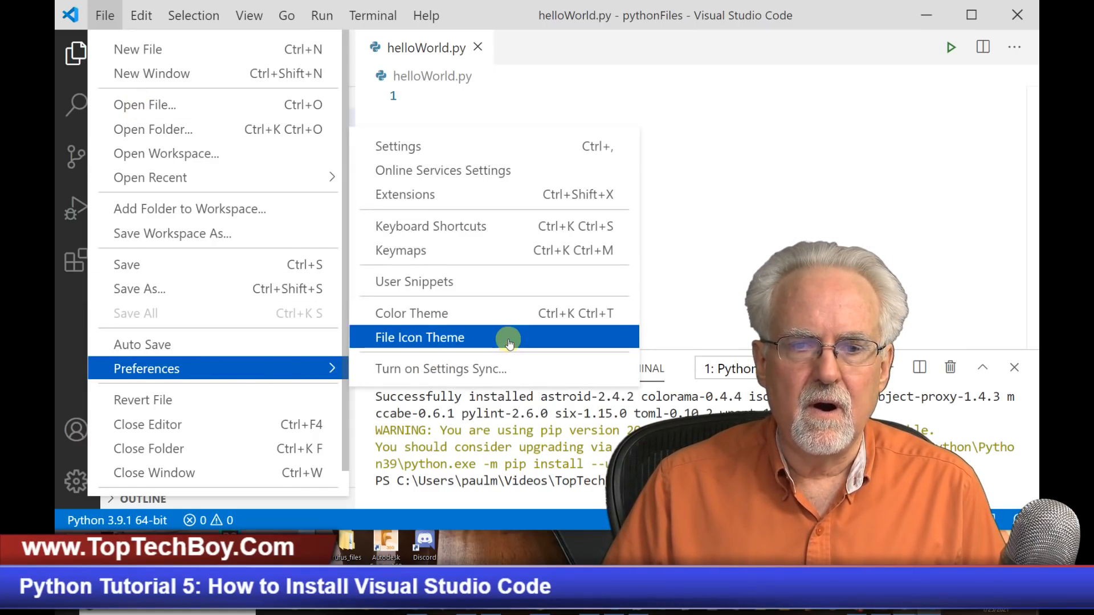
{"action": "left_click", "coordinate": [504, 313]}
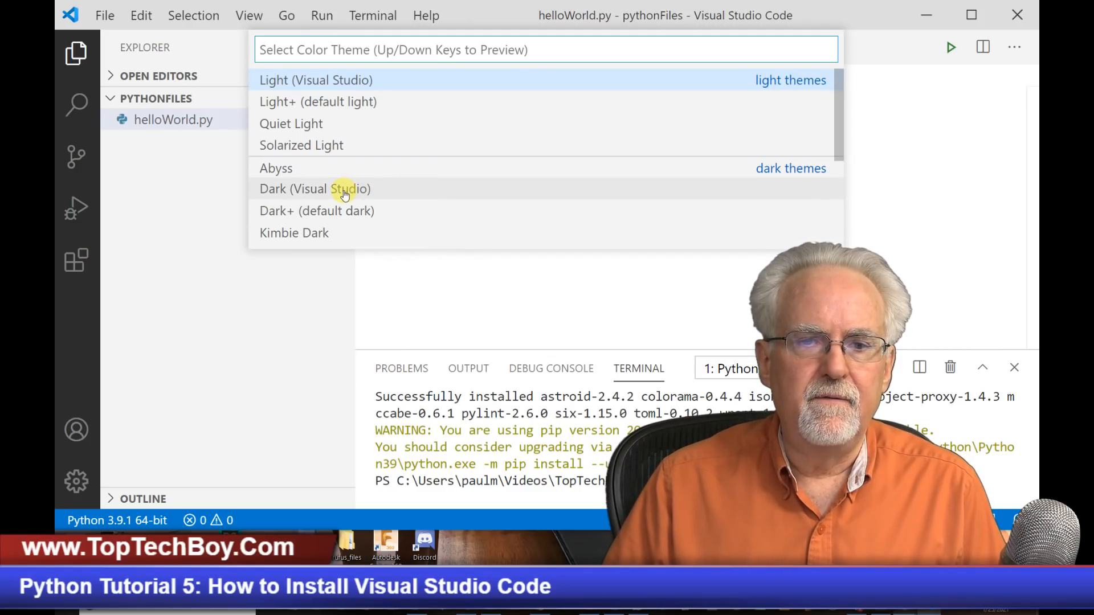
{"action": "left_click", "coordinate": [319, 234]}
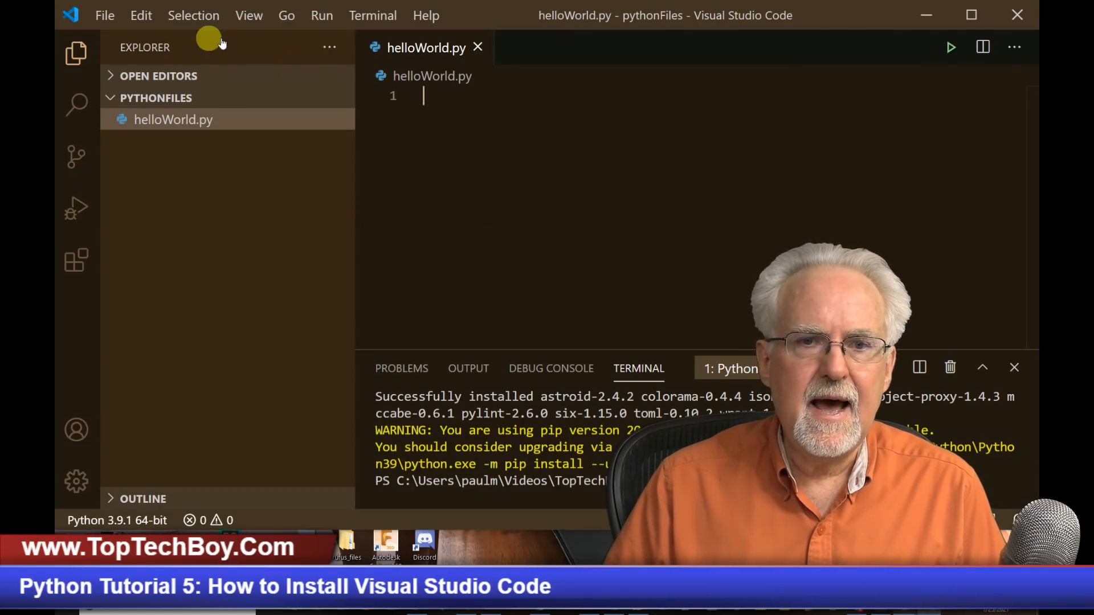
Change the color theme to Monokai Dimmed.
{"action": "left_click", "coordinate": [143, 17]}
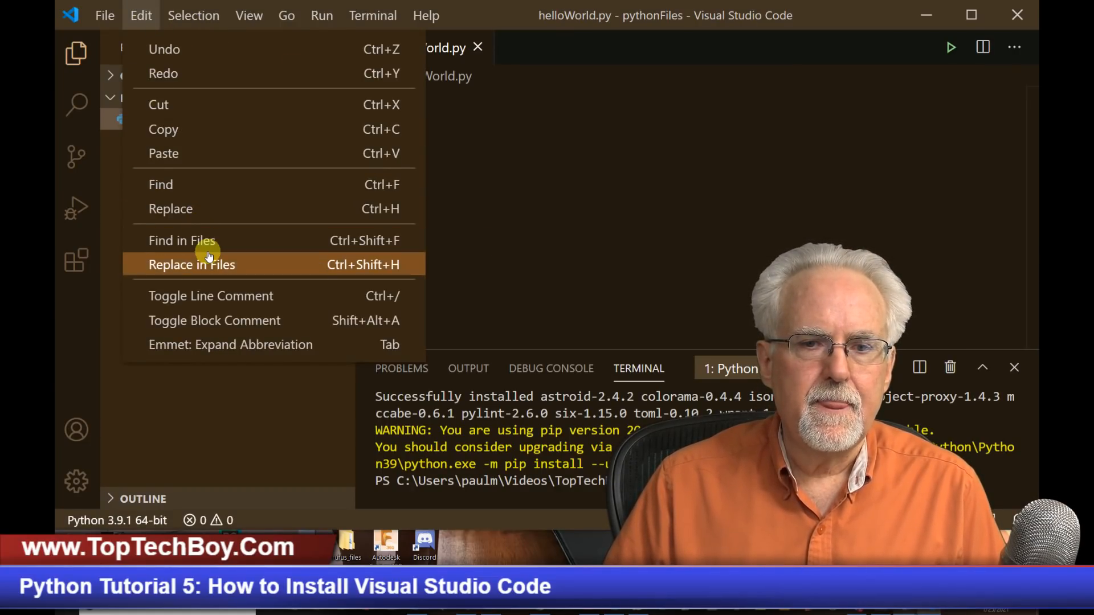
{"action": "left_click", "coordinate": [106, 16]}
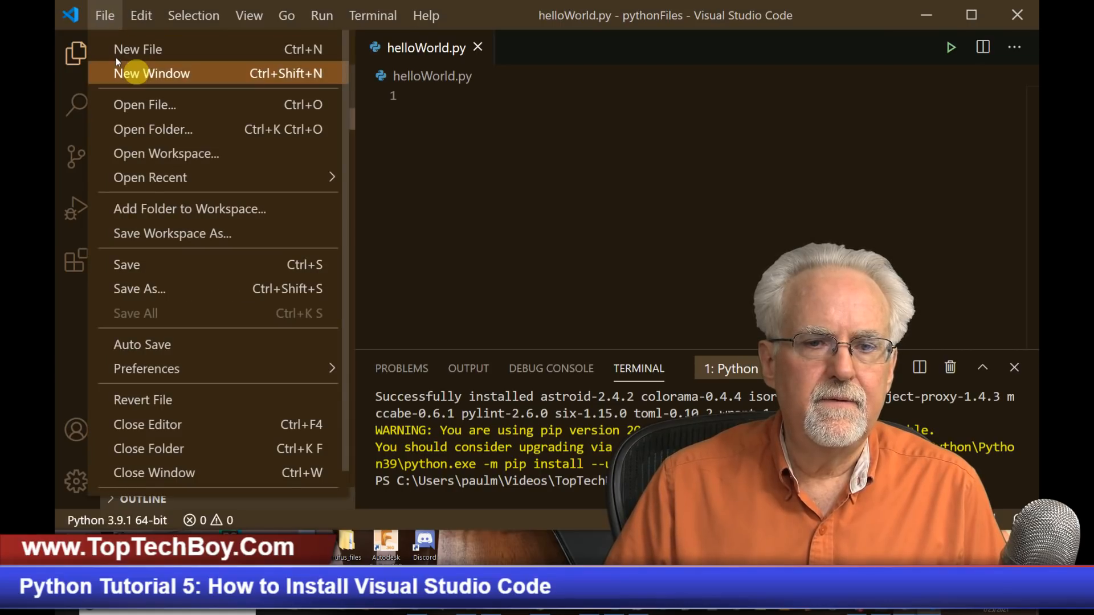
{"action": "mouse_move", "coordinate": [200, 373]}
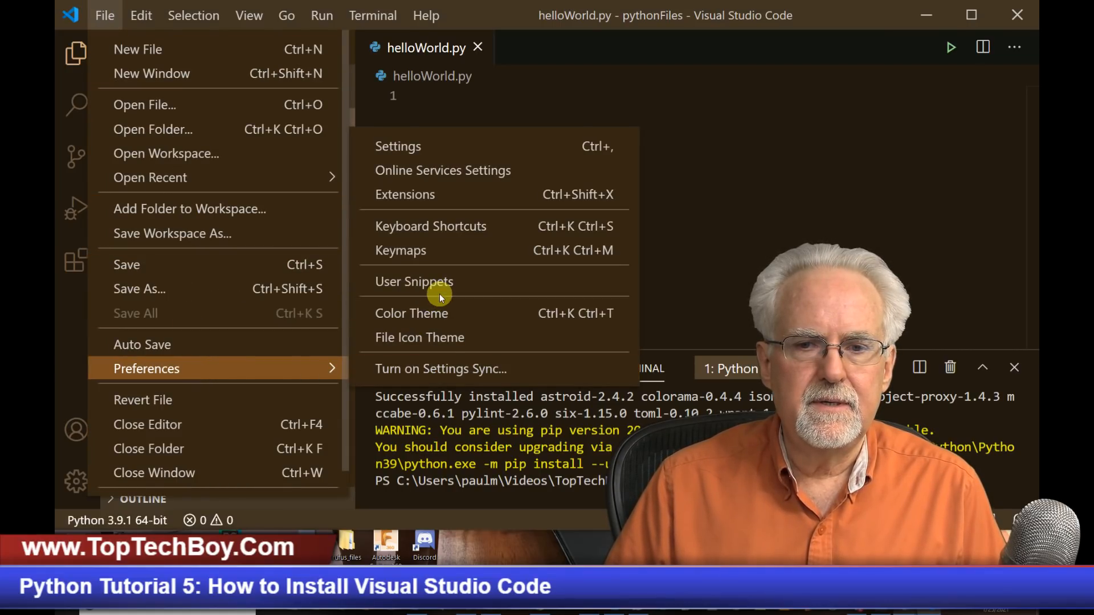
{"action": "left_click", "coordinate": [452, 313]}
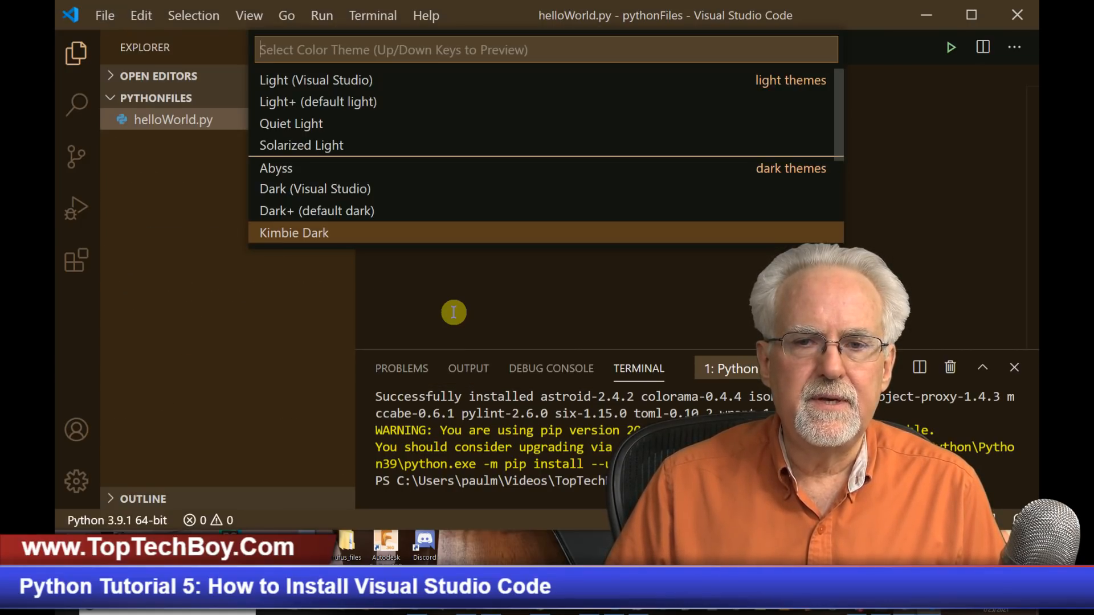
{"action": "scroll", "coordinate": [490, 208], "scroll_direction": "down", "scroll_amount": 2}
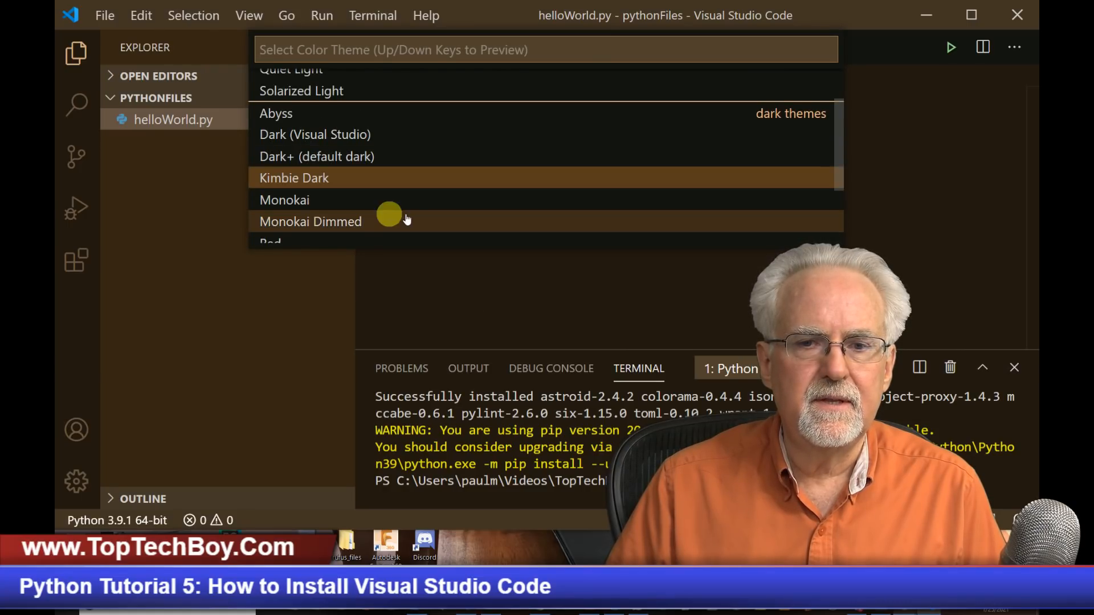
{"action": "left_click", "coordinate": [349, 222]}
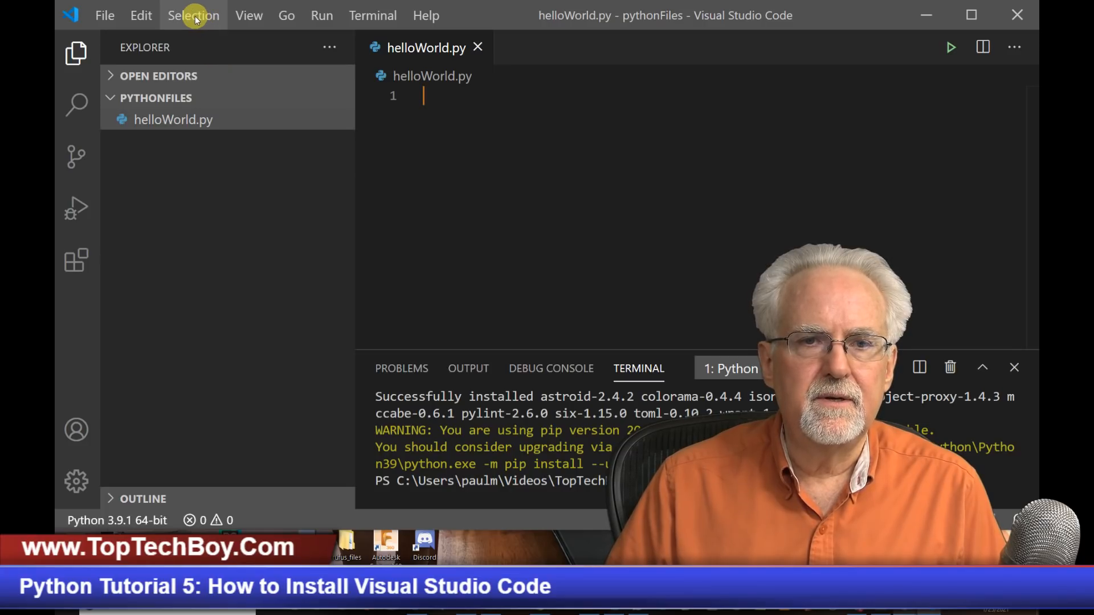
Look through the remaining color themes and apply Dark (Visual Studio).
{"action": "left_click", "coordinate": [115, 18]}
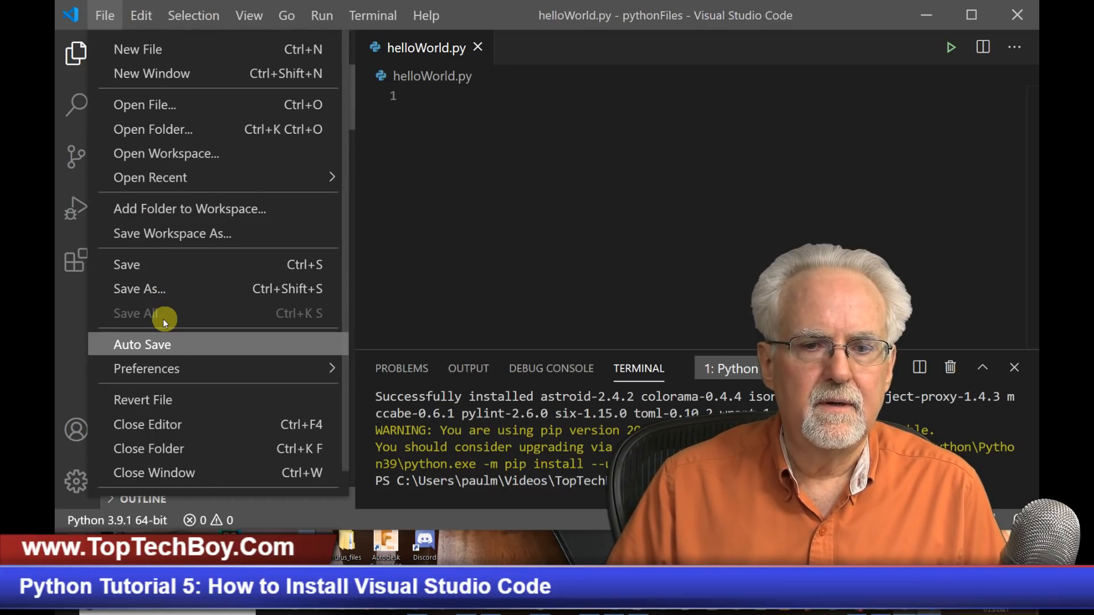
{"action": "mouse_move", "coordinate": [180, 365]}
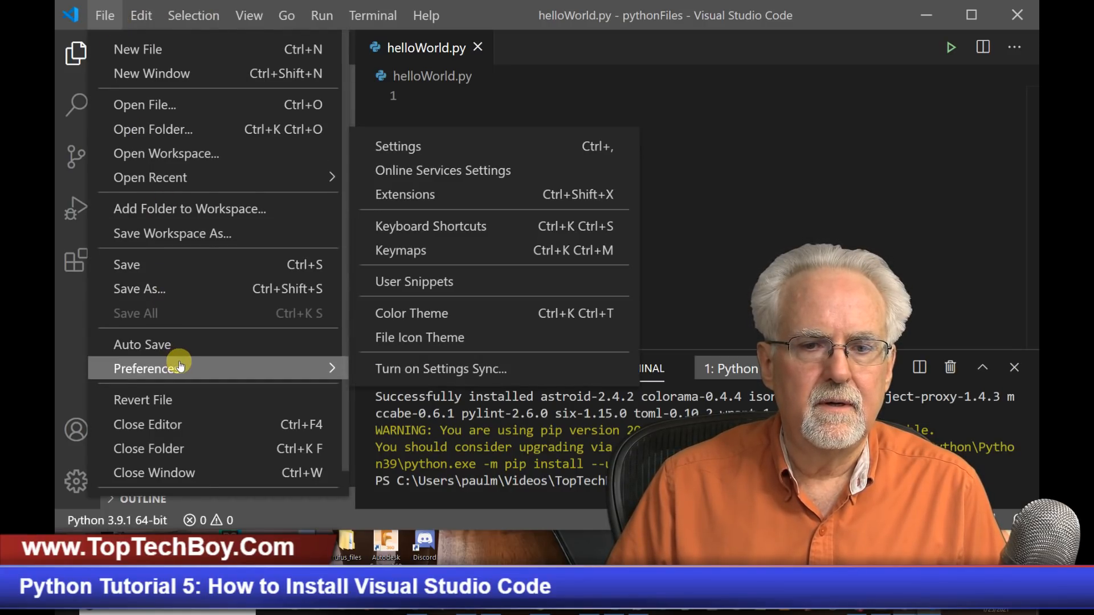
{"action": "left_click", "coordinate": [421, 314]}
{"action": "scroll", "coordinate": [483, 195], "scroll_direction": "down", "scroll_amount": 3}
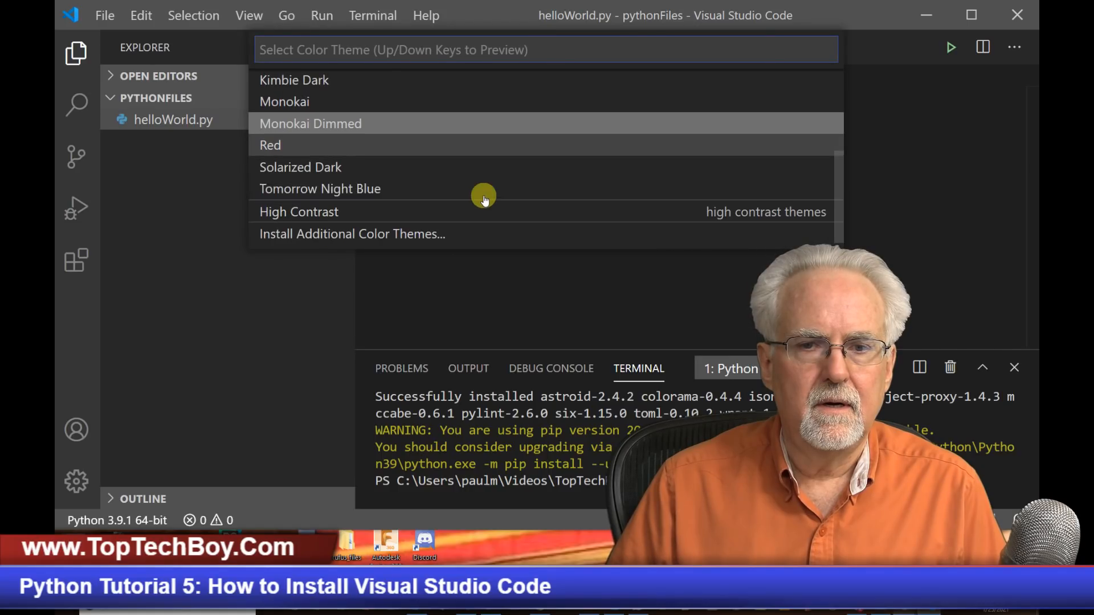
{"action": "scroll", "coordinate": [483, 195], "scroll_direction": "up", "scroll_amount": 2}
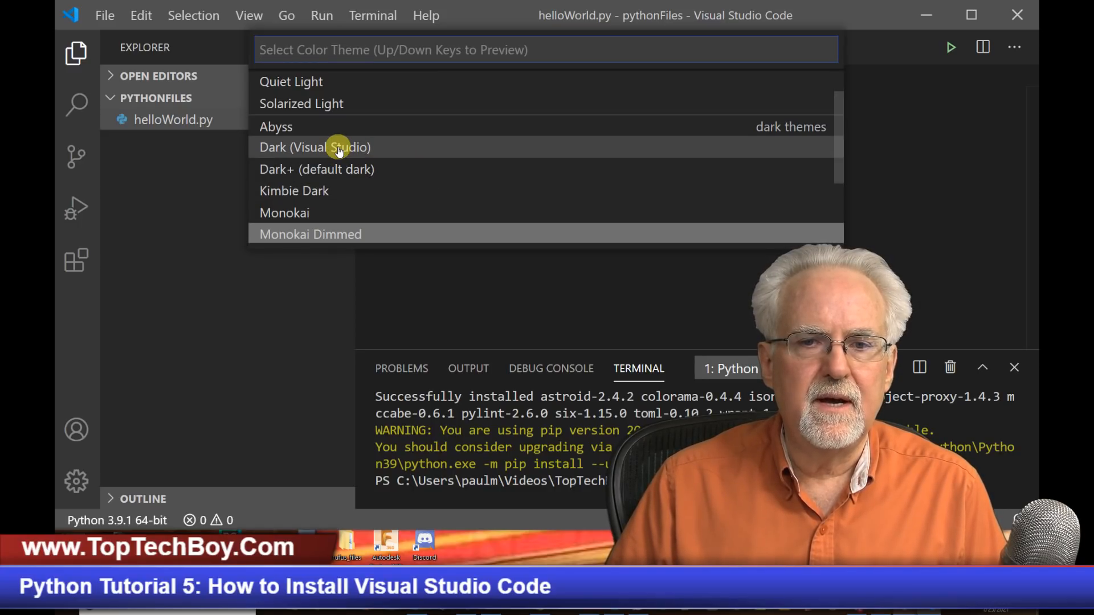
{"action": "left_click", "coordinate": [337, 147]}
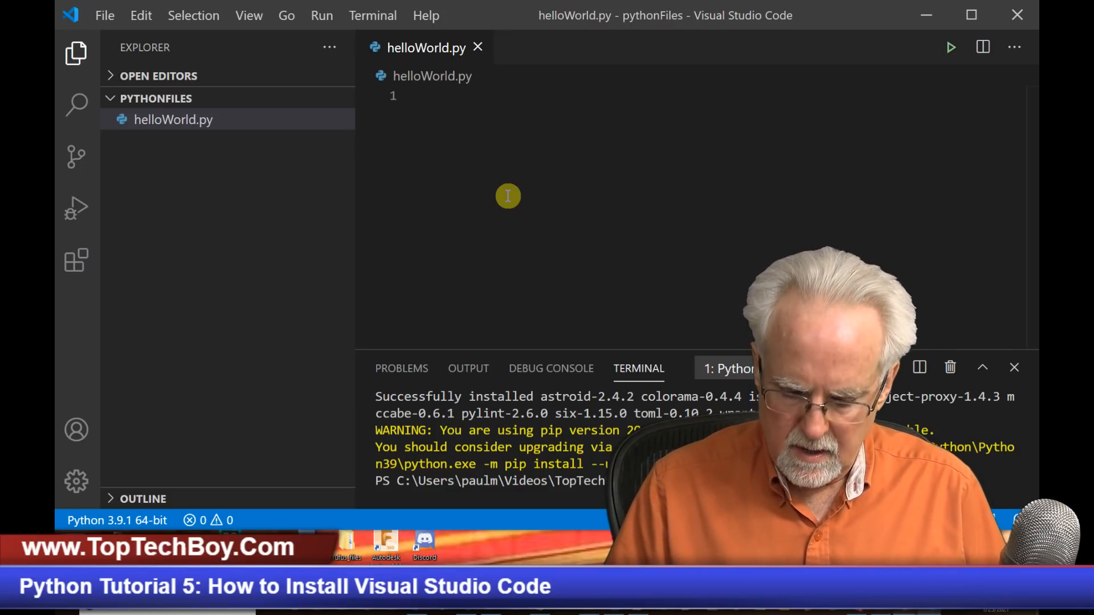
Enlarge the whole interface by two zoom levels and narrow the file explorer to give the editor more width.
{"action": "key", "text": "ctrl+equal"}
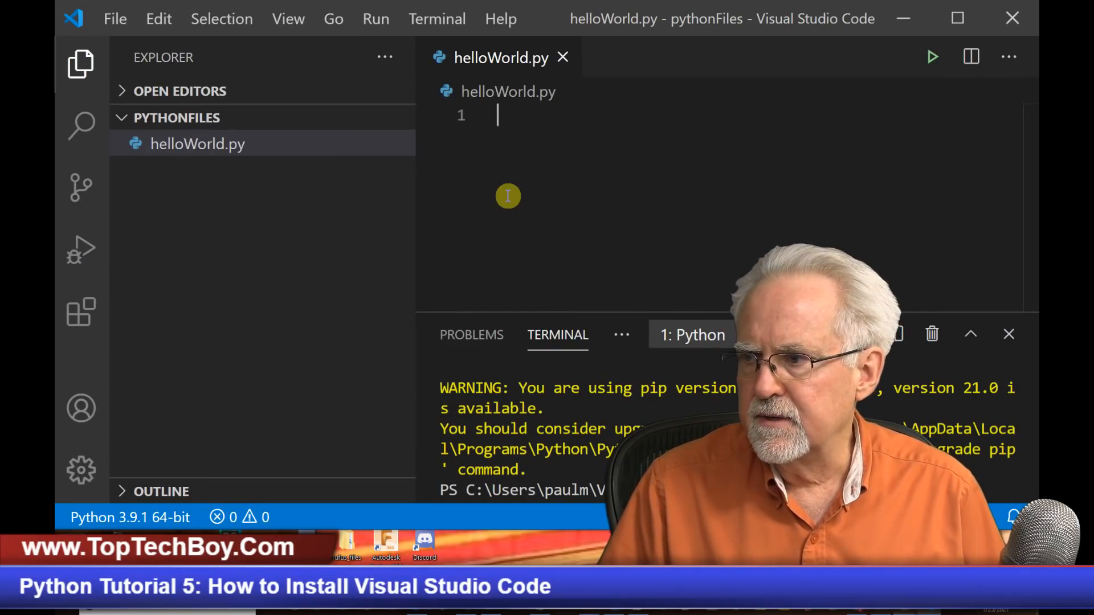
{"action": "key", "text": "ctrl+equal"}
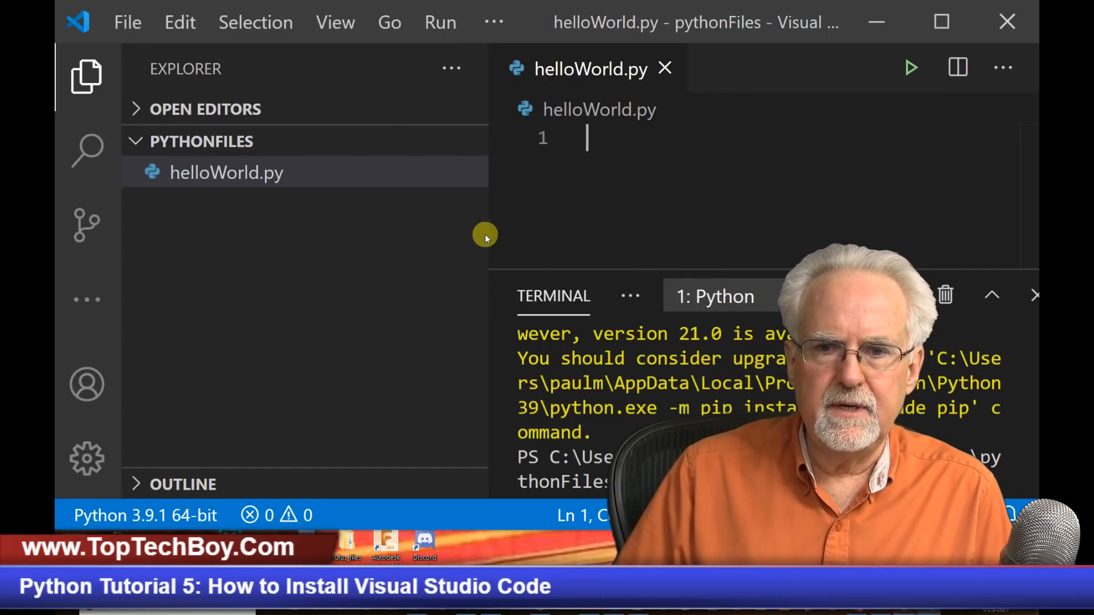
{"action": "left_click_drag", "start_coordinate": [485, 234], "coordinate": [304, 233]}
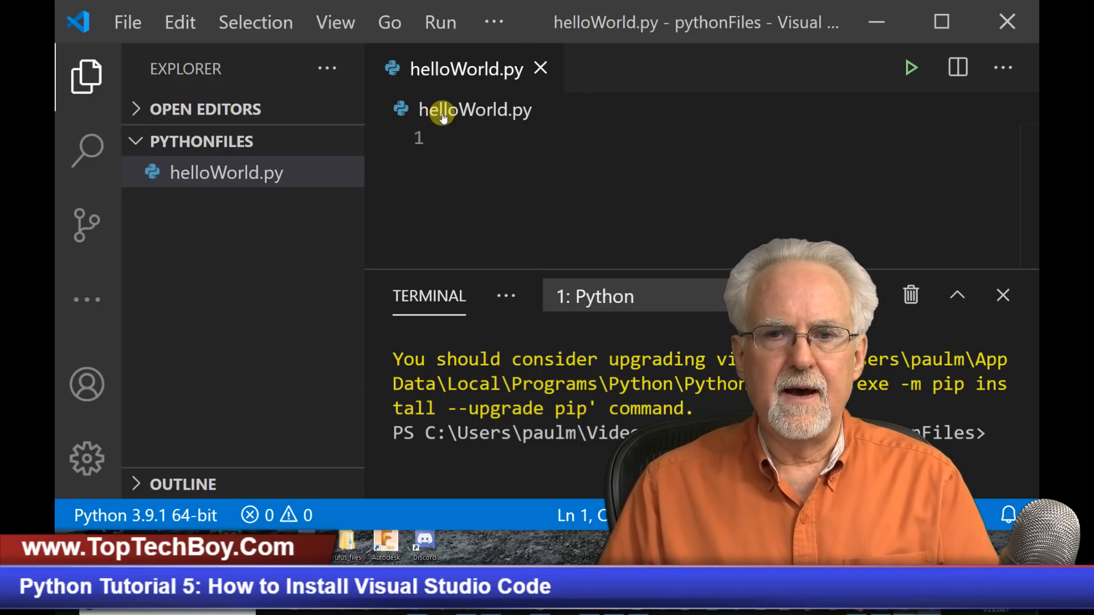
Close helloWorld.py and reopen it from the pythonFiles folder.
{"action": "left_click", "coordinate": [538, 69]}
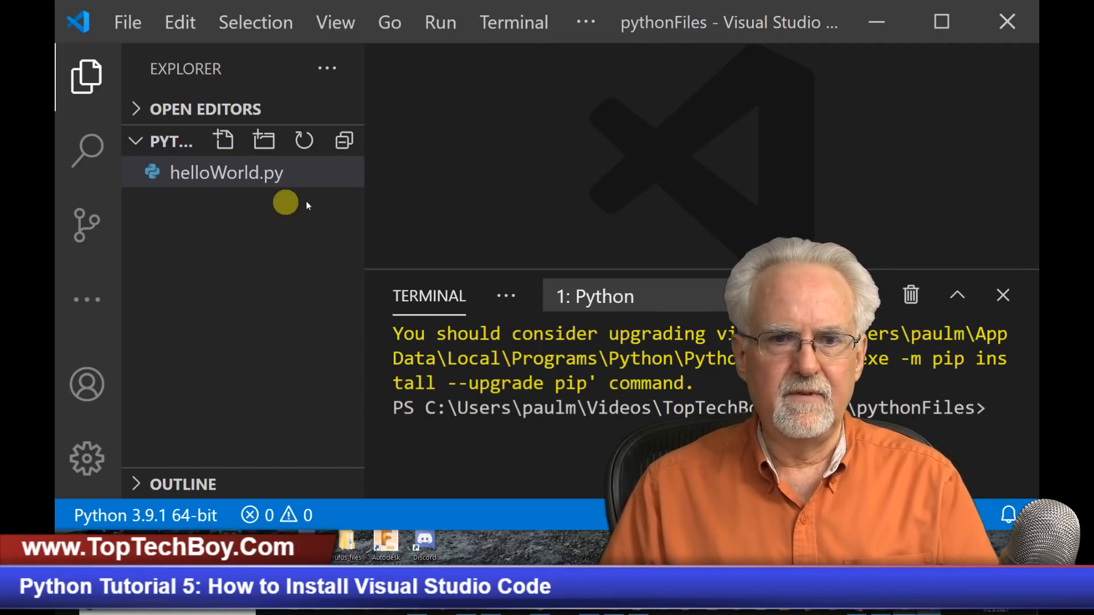
{"action": "left_click", "coordinate": [229, 183]}
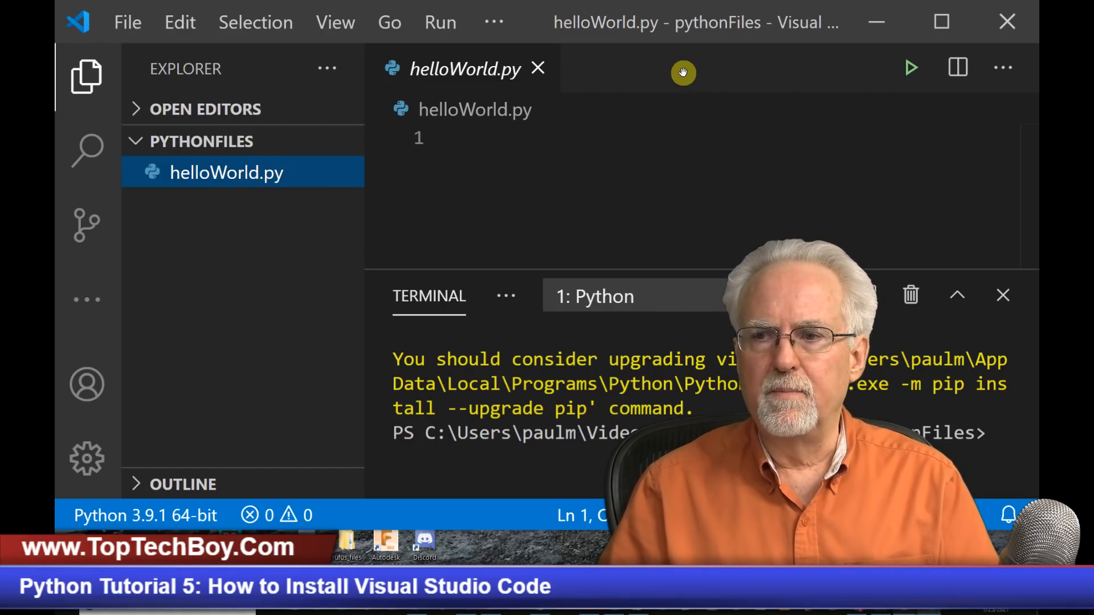
Split the editor to show helloWorld.py side by side, and close the second copy.
{"action": "left_click", "coordinate": [958, 68]}
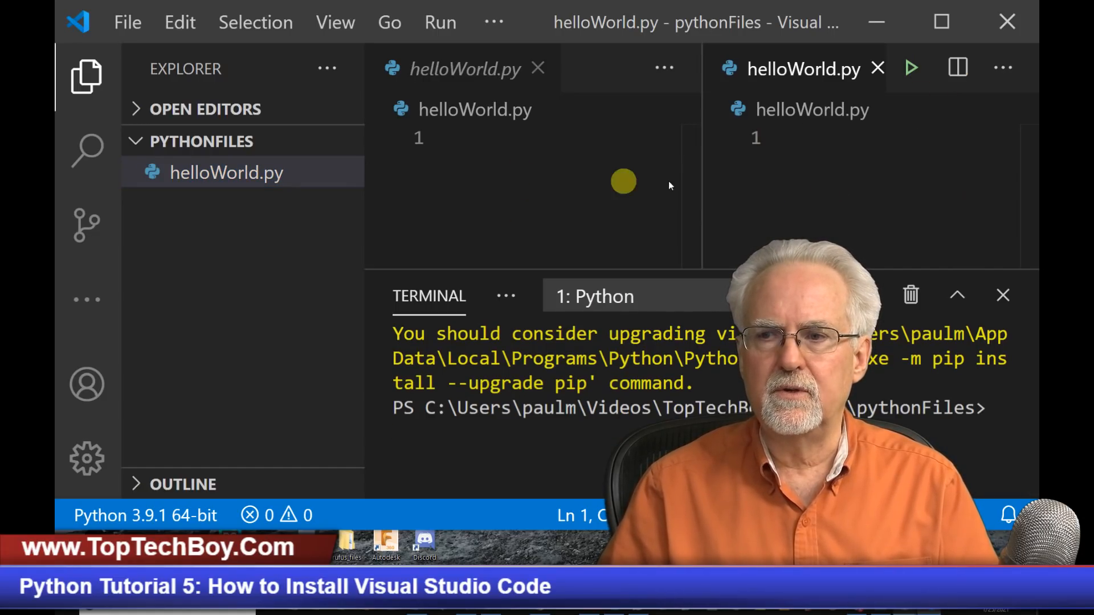
{"action": "left_click", "coordinate": [495, 144]}
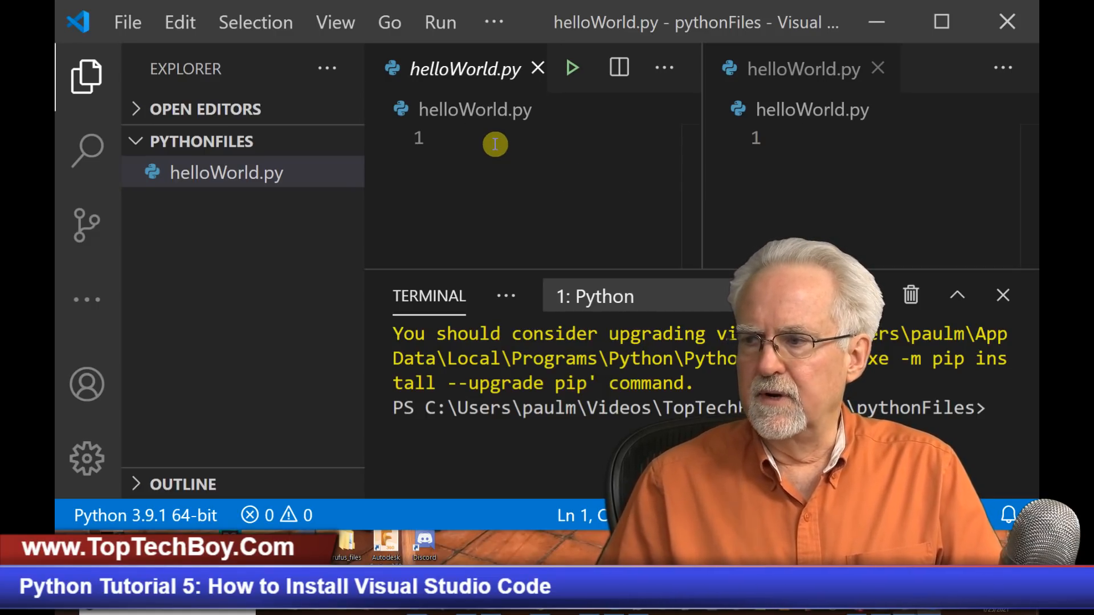
{"action": "left_click", "coordinate": [885, 67]}
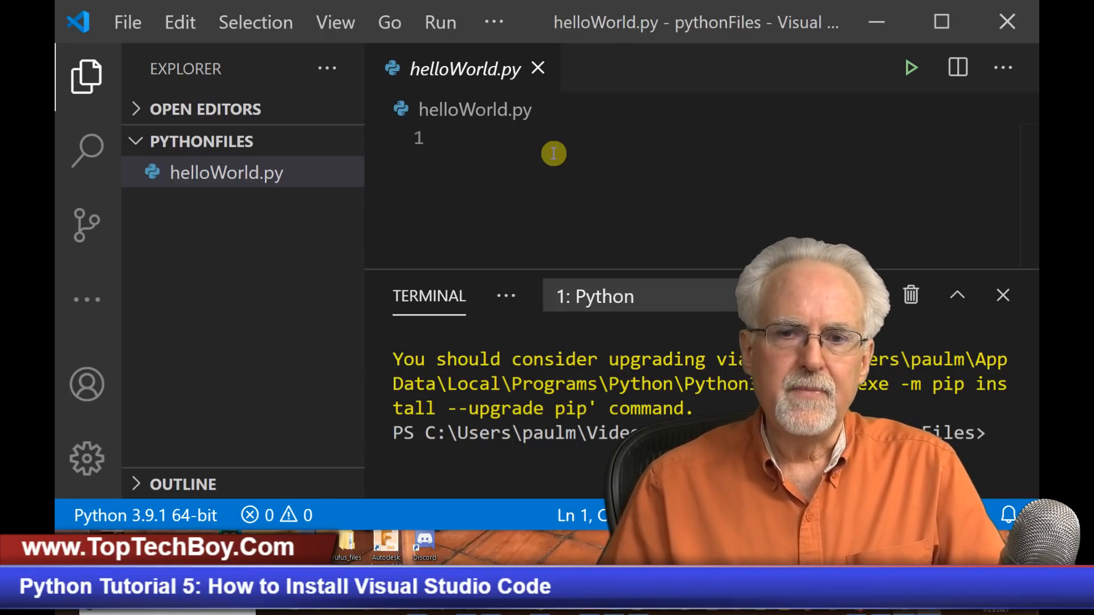
Write print('Hello World') on line 1 of helloWorld.py and run the file in the terminal.
{"action": "type", "text": "print"}
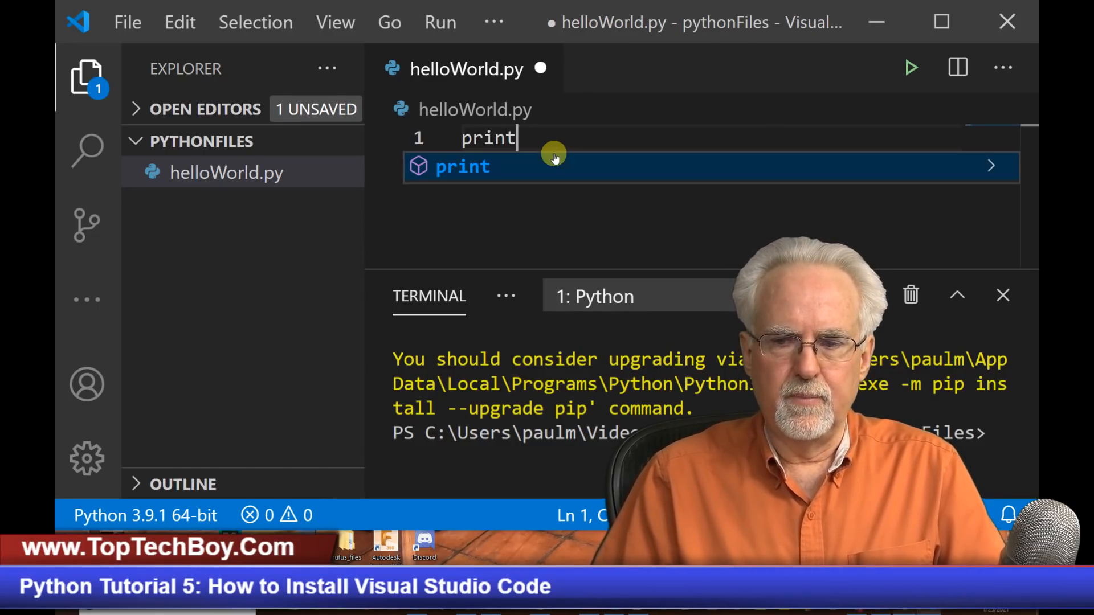
{"action": "type", "text": "('Hello World"}
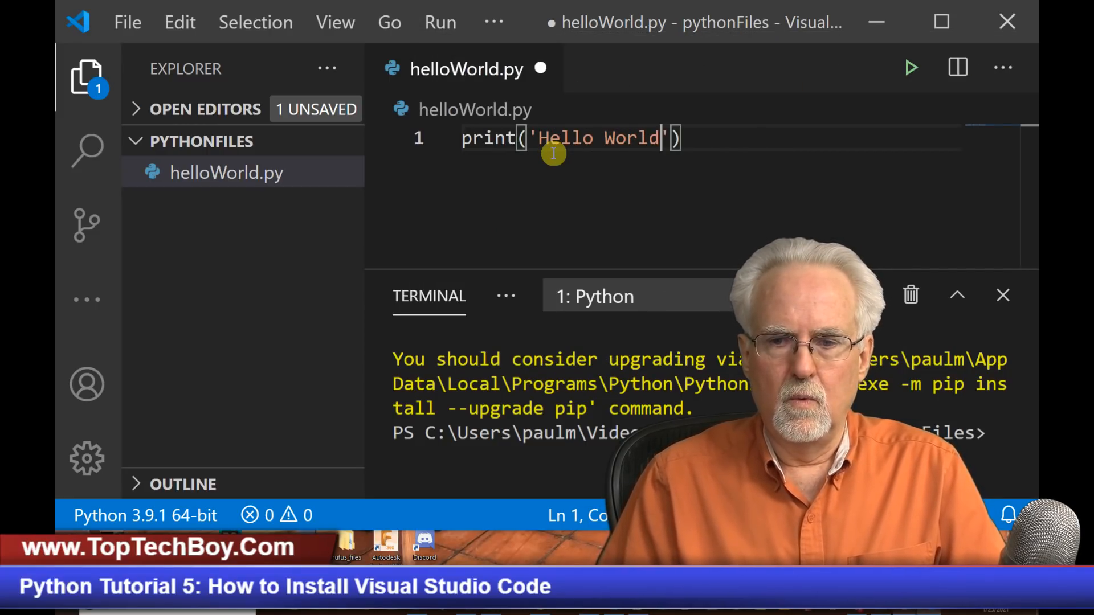
{"action": "left_click", "coordinate": [696, 207]}
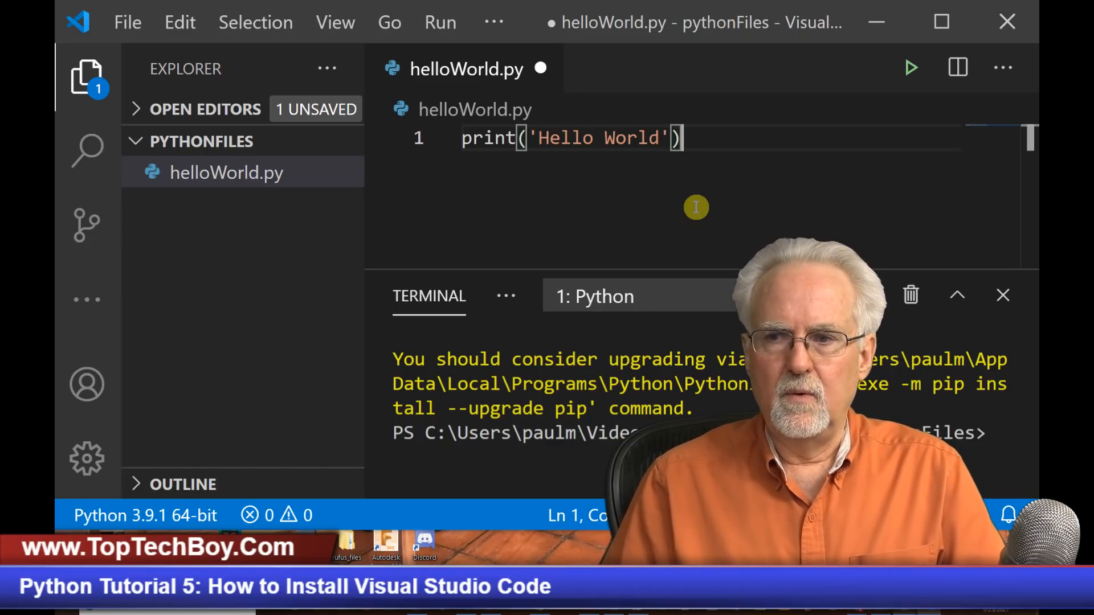
{"action": "left_click", "coordinate": [911, 70]}
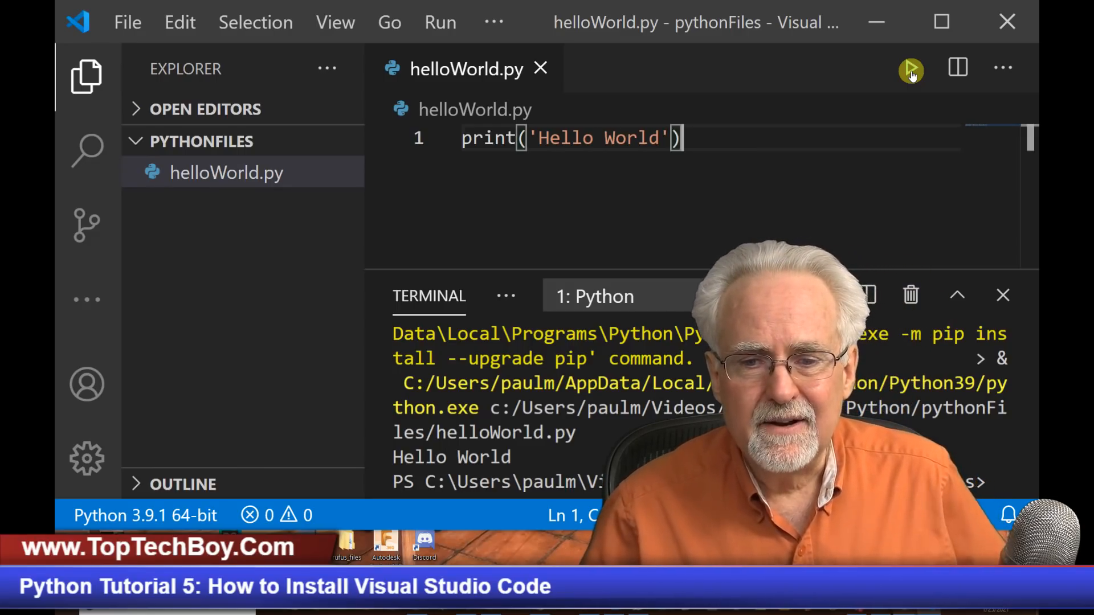
Highlight the program's output line in the terminal, clear the selection and add a fresh prompt line.
{"action": "left_click_drag", "start_coordinate": [513, 451], "coordinate": [394, 456]}
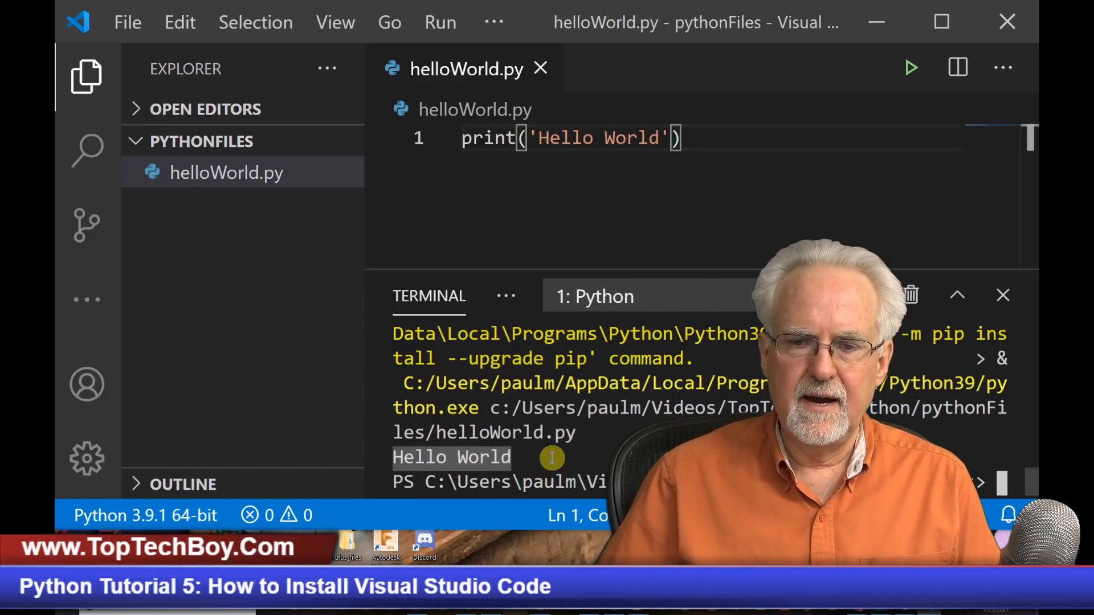
{"action": "left_click", "coordinate": [644, 457]}
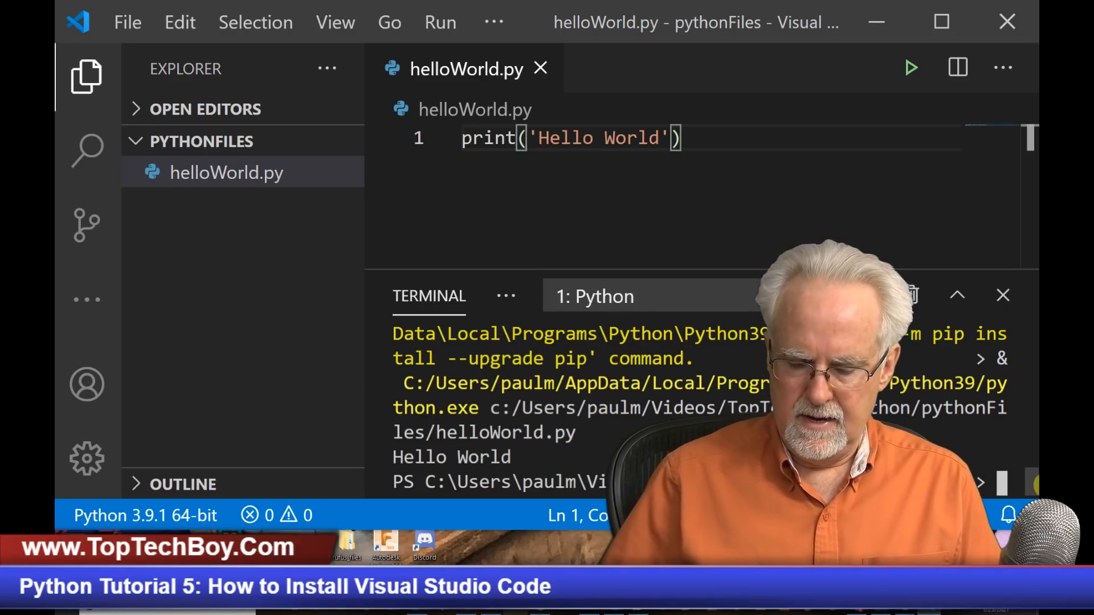
{"action": "key", "text": "Return"}
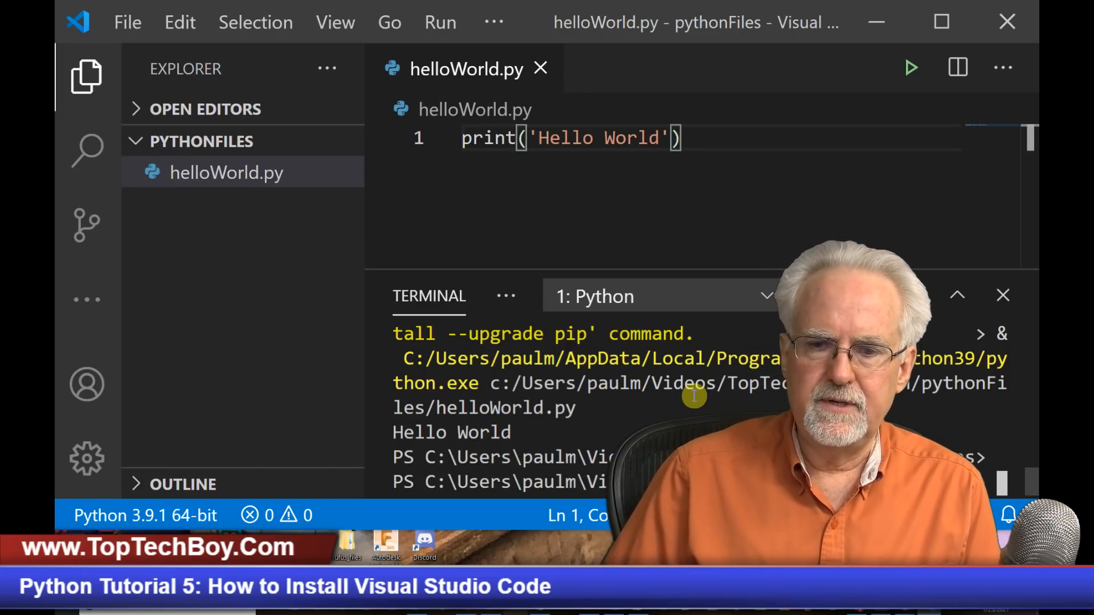
Replace line 1 of helloWorld.py with name=input('Who Are You? ') and begin a print() call on line 2.
{"action": "left_click_drag", "start_coordinate": [533, 434], "coordinate": [403, 425]}
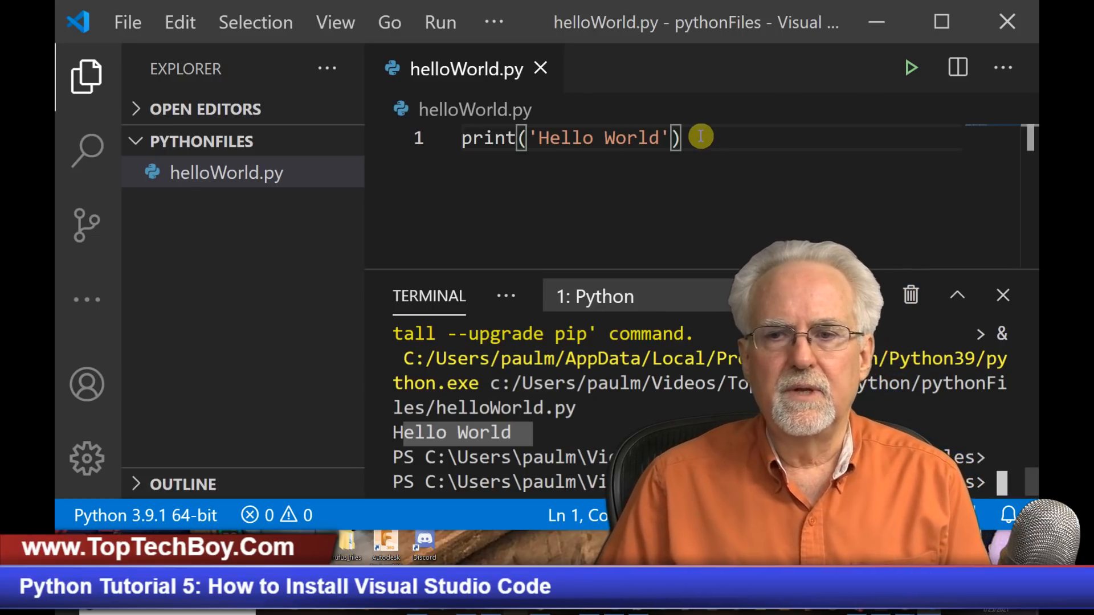
{"action": "left_click_drag", "start_coordinate": [680, 138], "coordinate": [455, 137]}
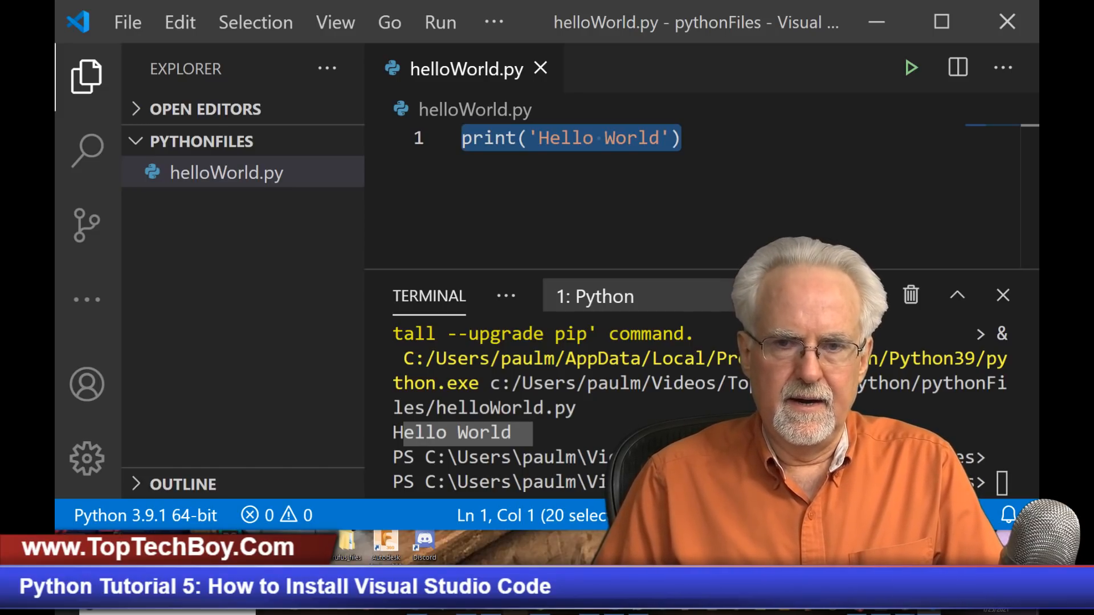
{"action": "type", "text": "name"}
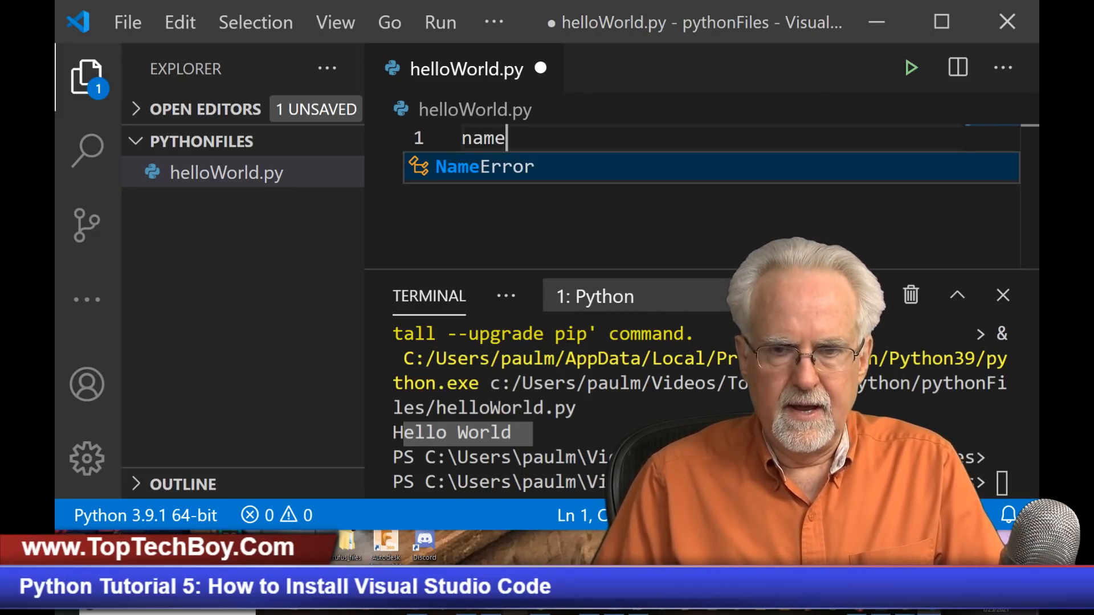
{"action": "type", "text": "="}
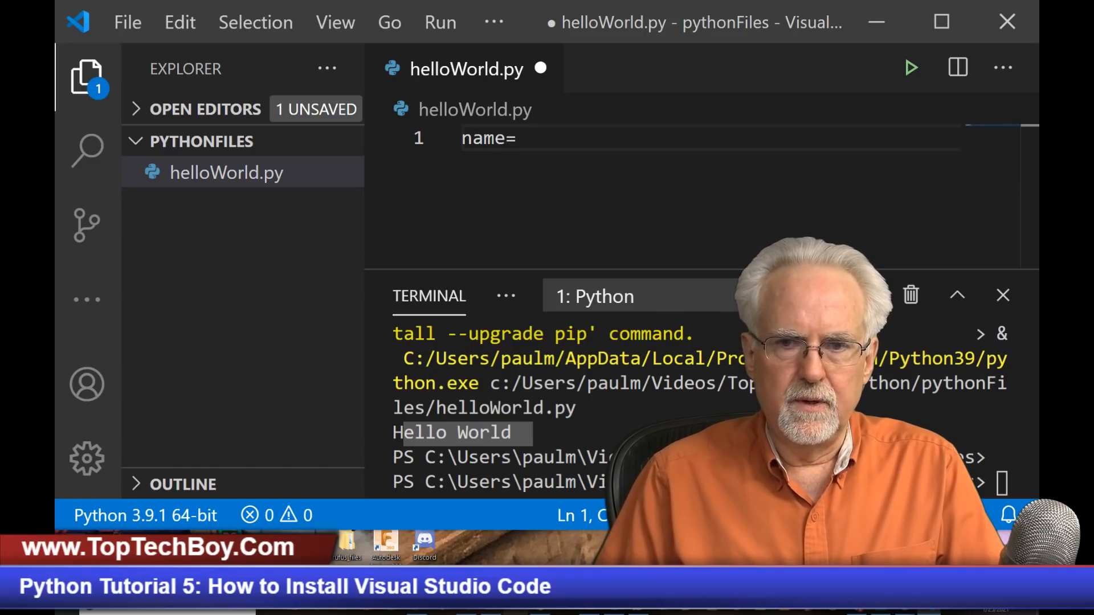
{"action": "type", "text": "input"}
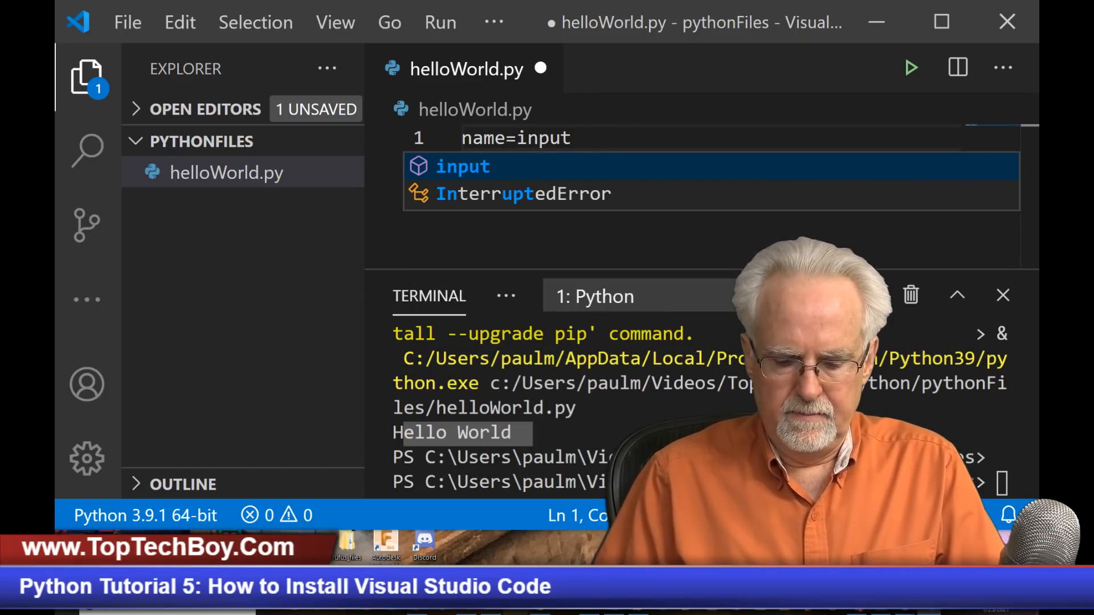
{"action": "type", "text": "("}
{"action": "type", "text": "'Who Are"}
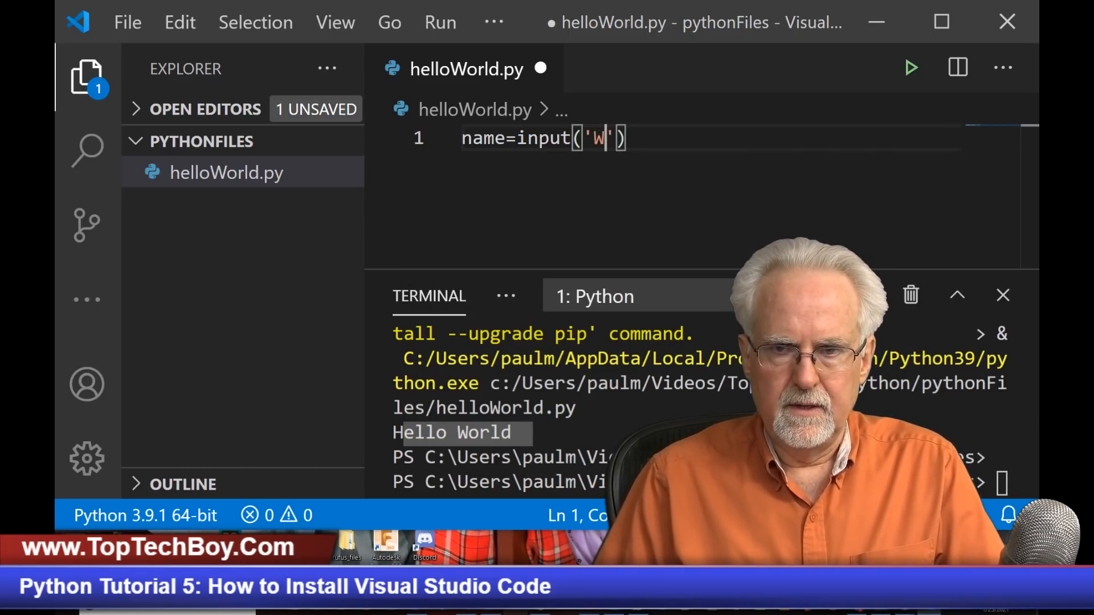
{"action": "type", "text": " You"}
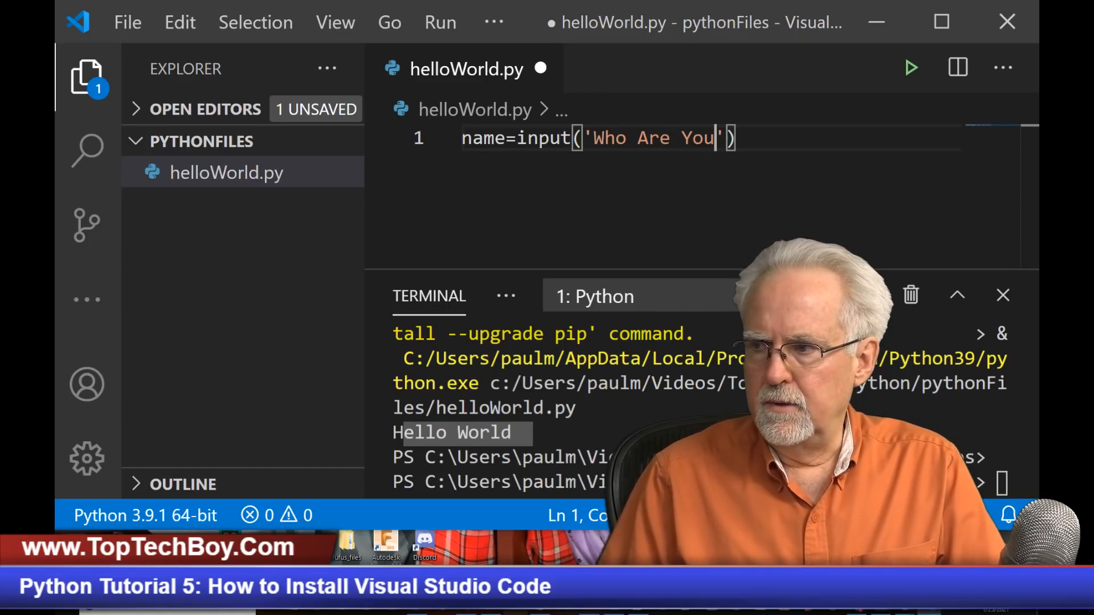
{"action": "type", "text": "?"}
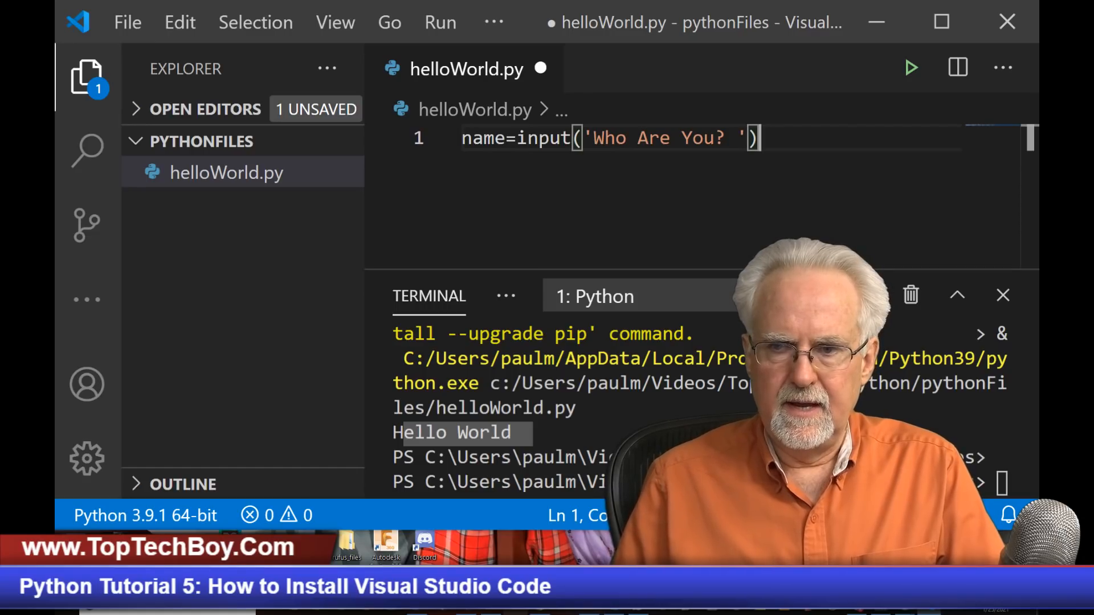
{"action": "key", "text": "Return"}
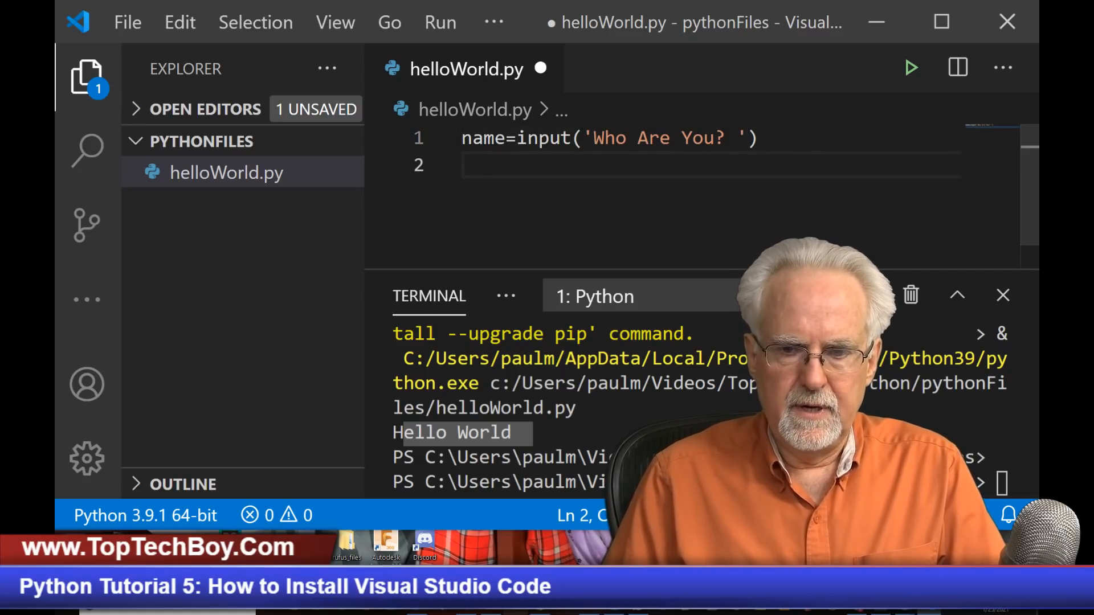
{"action": "type", "text": "print("}
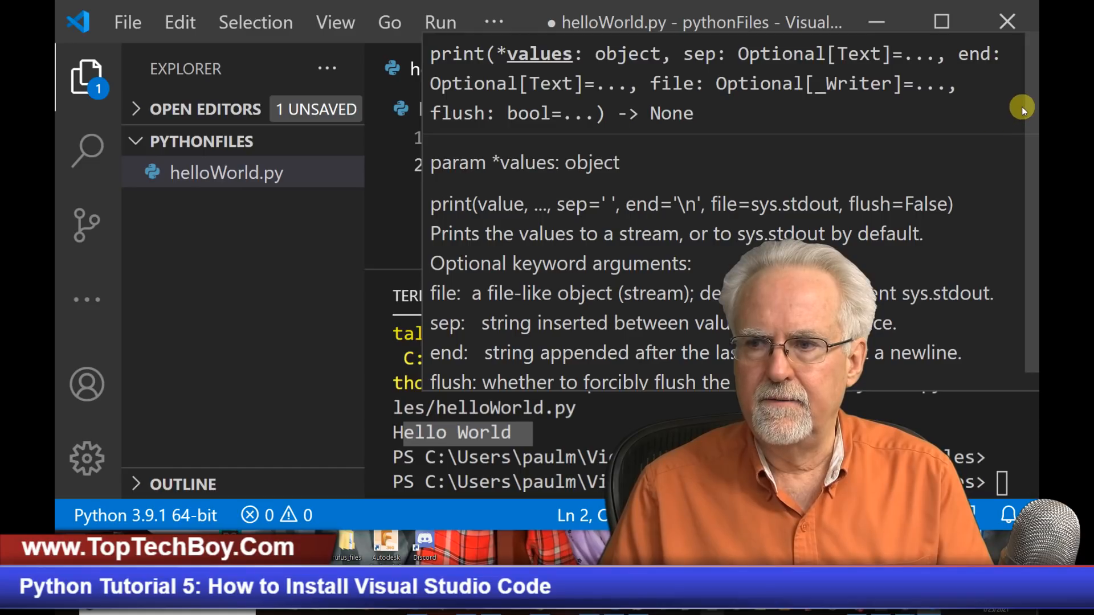
{"action": "scroll", "coordinate": [1026, 104], "scroll_direction": "down", "scroll_amount": 1}
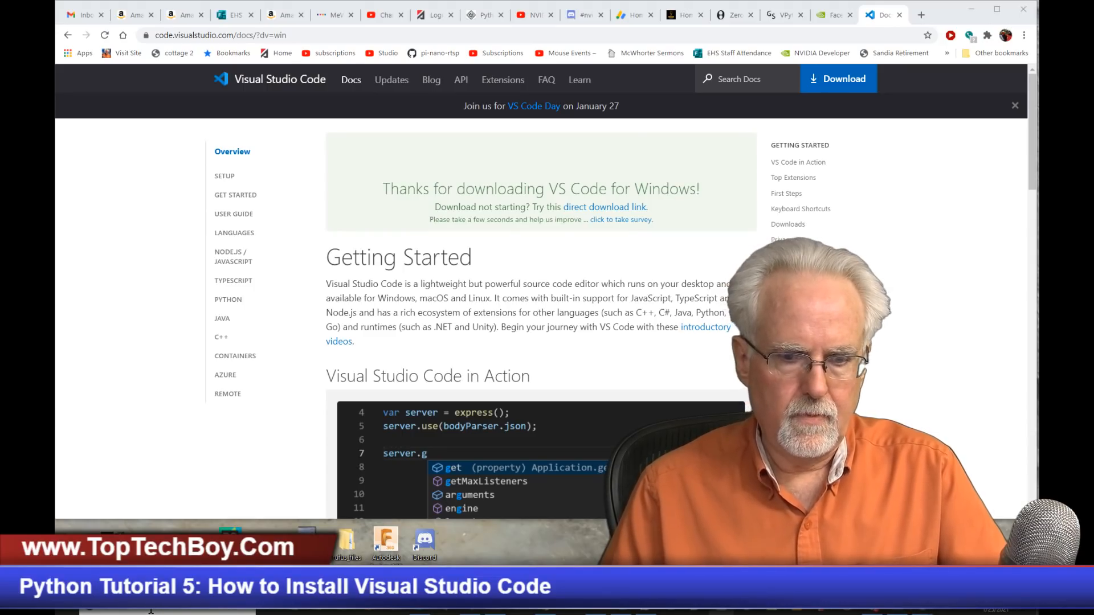
Reopen Visual Studio Code by searching Windows for "visual", and postpone the Pylance extension suggestion.
{"action": "left_click", "coordinate": [151, 611]}
{"action": "type", "text": "visual"}
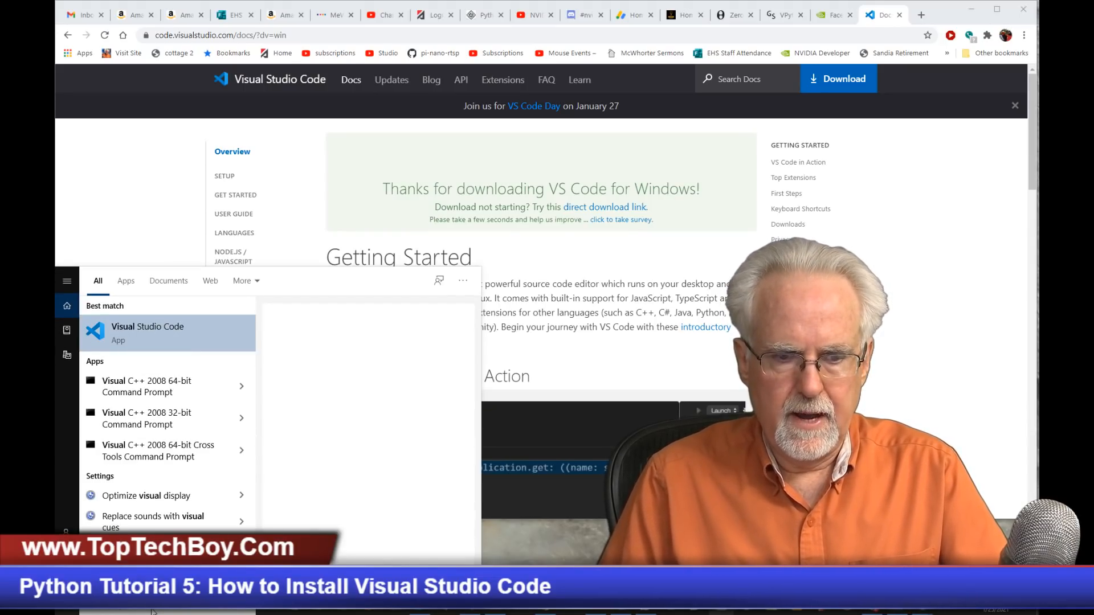
{"action": "left_click", "coordinate": [156, 332]}
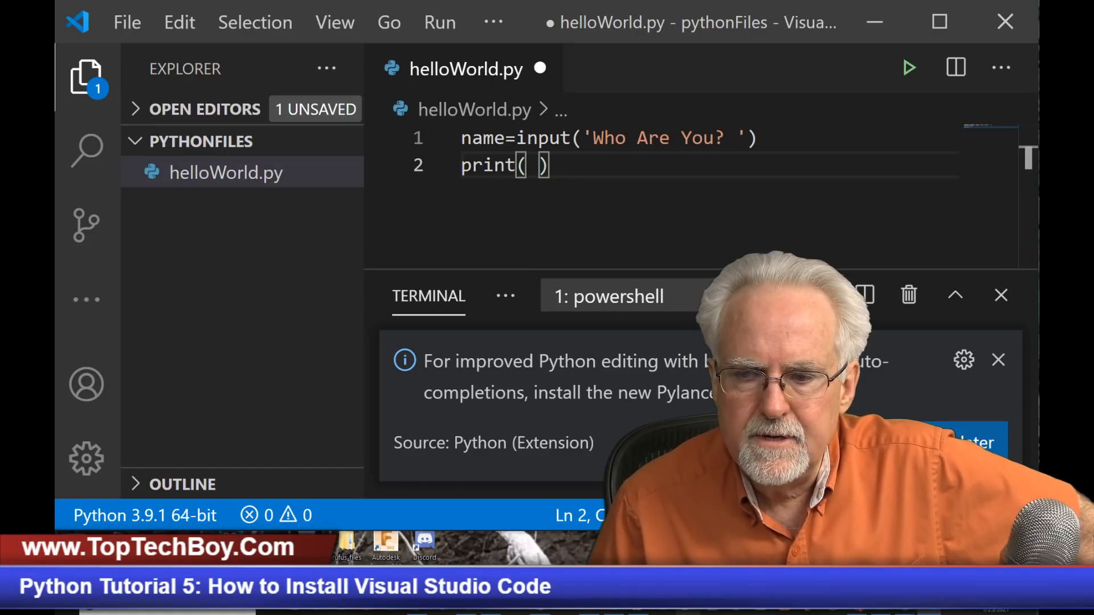
{"action": "left_click", "coordinate": [945, 444]}
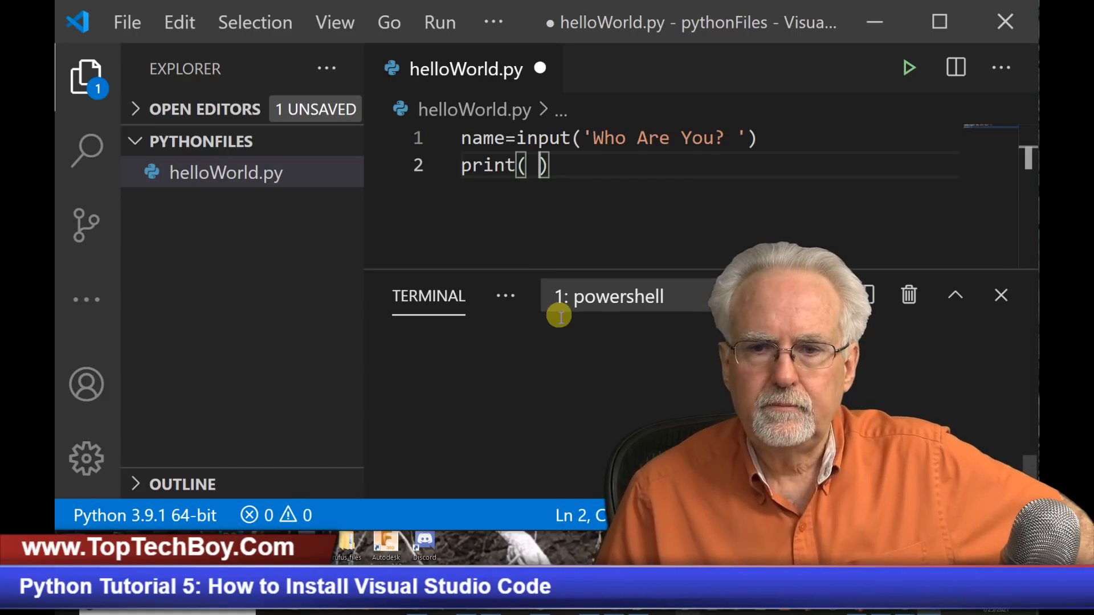
Complete line 2 of helloWorld.py as print('Hello,',name,'Welcome to Visual Studio Code').
{"action": "key", "text": "BackSpace"}
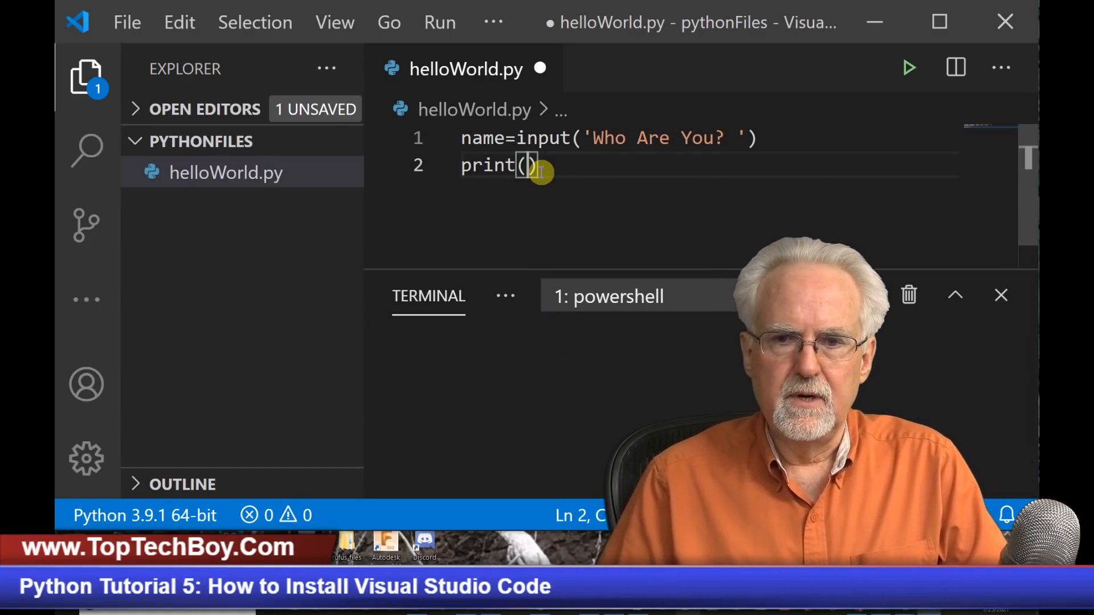
{"action": "type", "text": "'"}
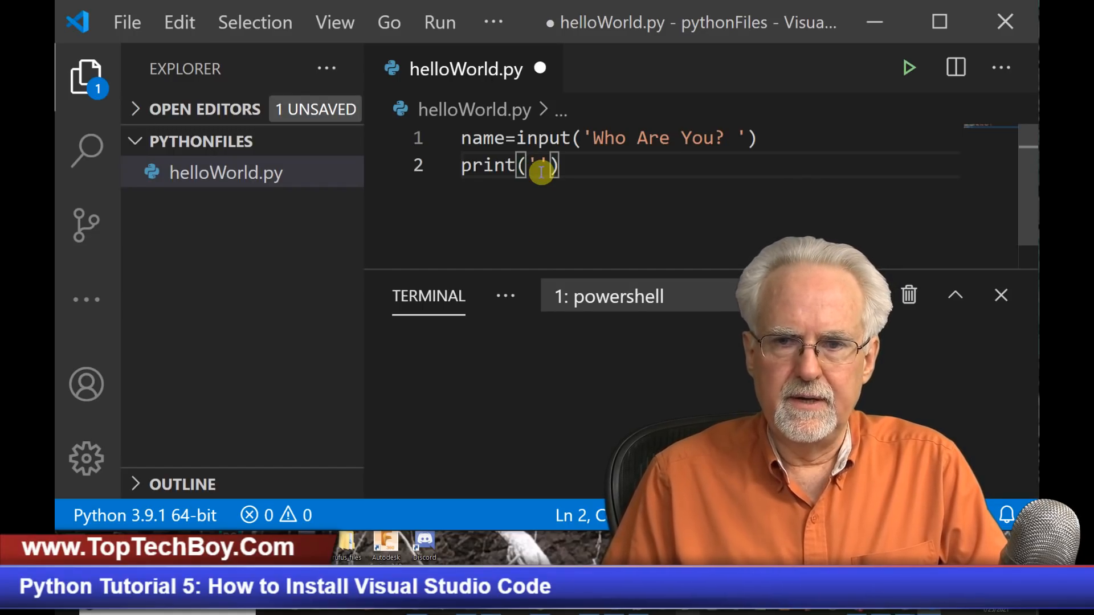
{"action": "type", "text": "Hello"}
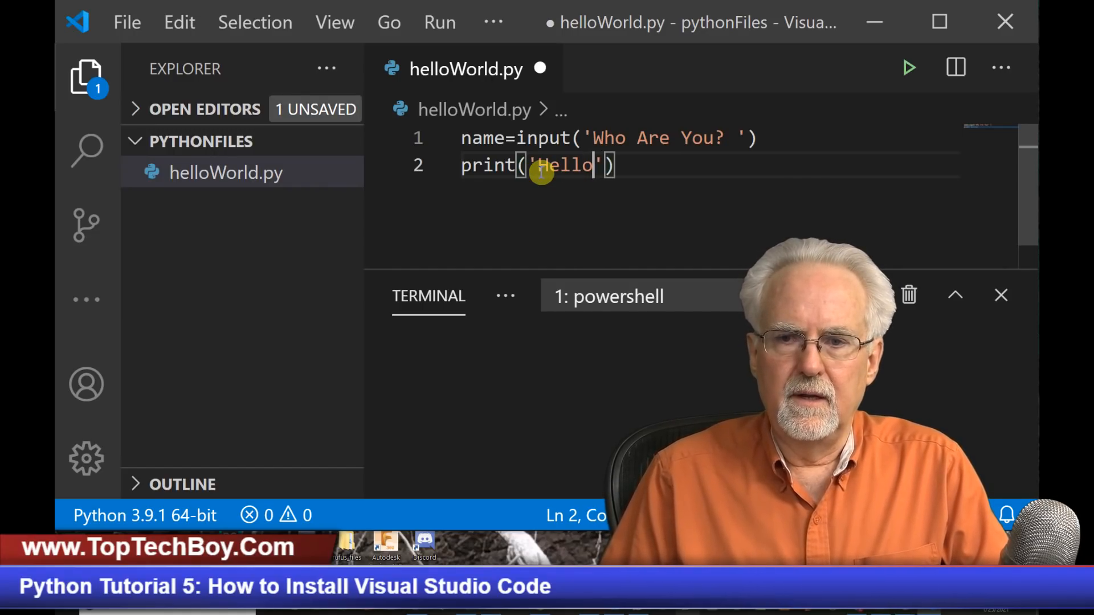
{"action": "type", "text": ","}
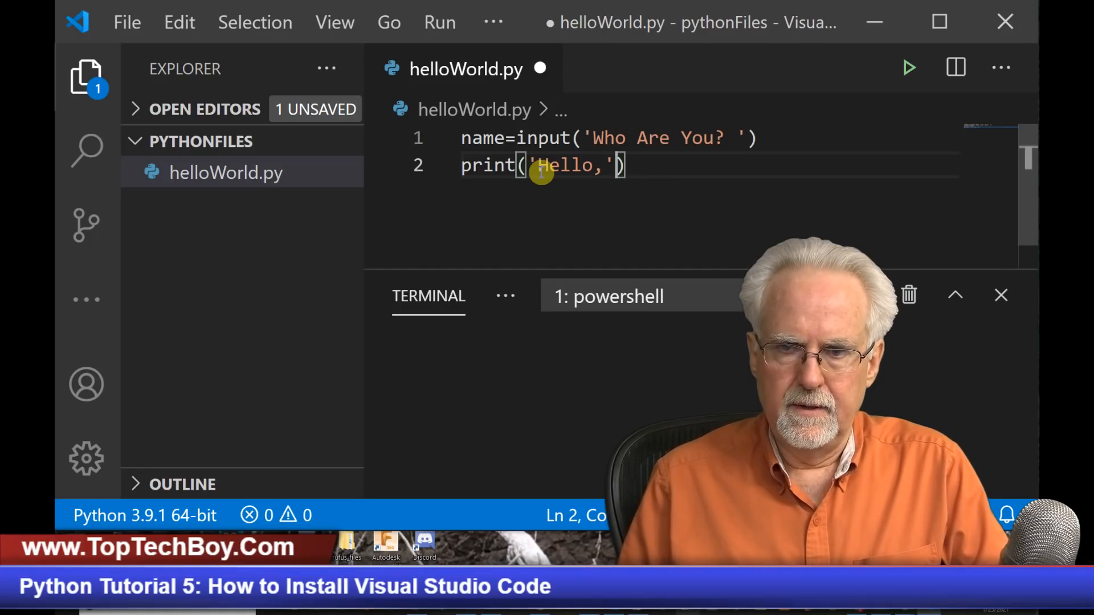
{"action": "type", "text": "name"}
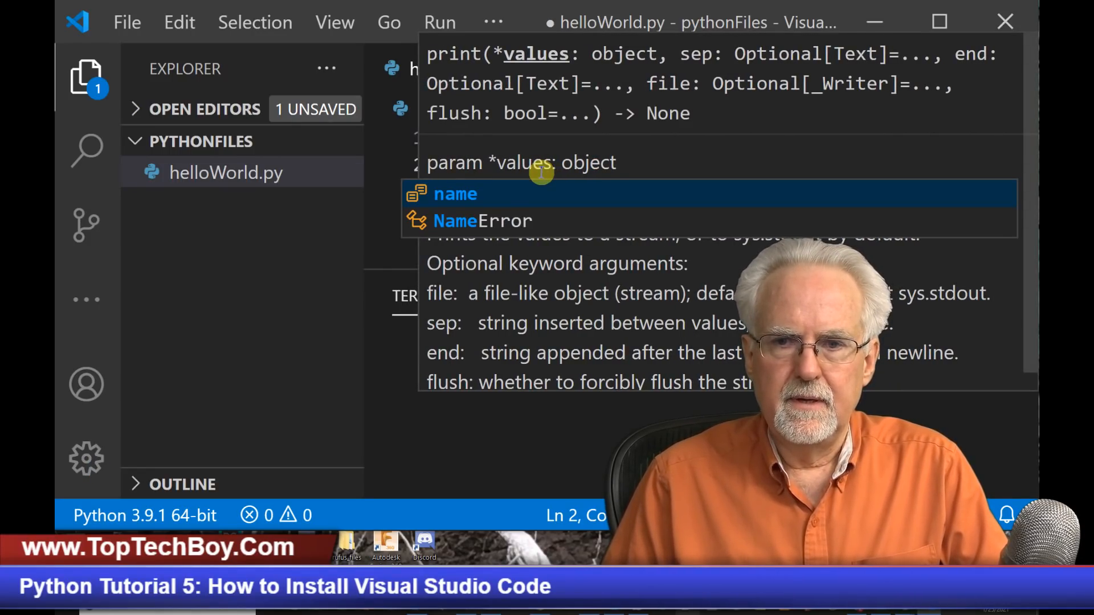
{"action": "type", "text": ",',name,"}
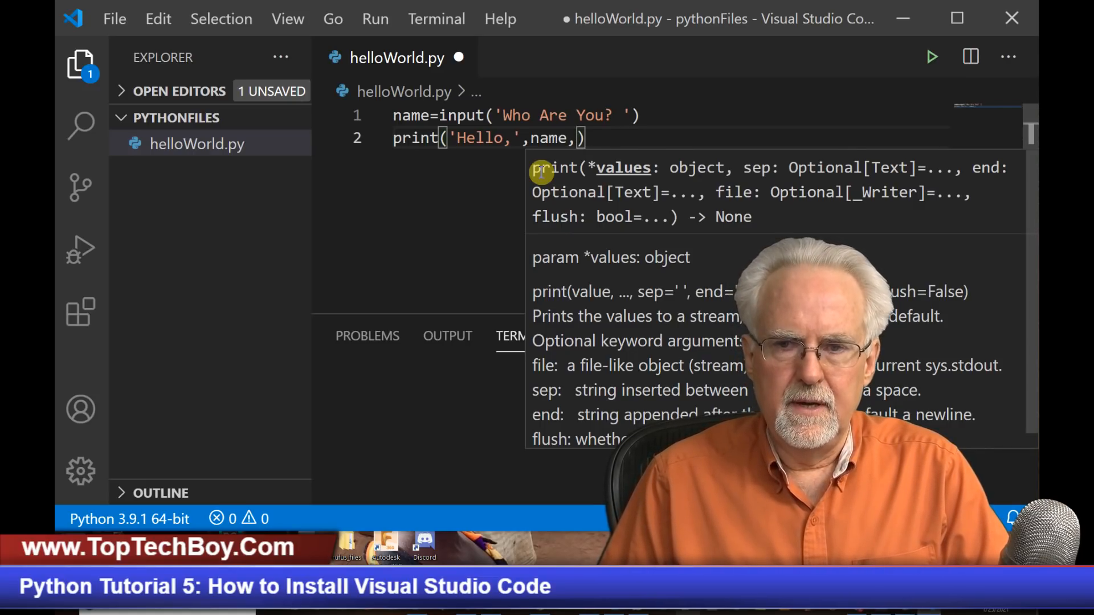
{"action": "type", "text": "'"}
{"action": "type", "text": "Welcome to "}
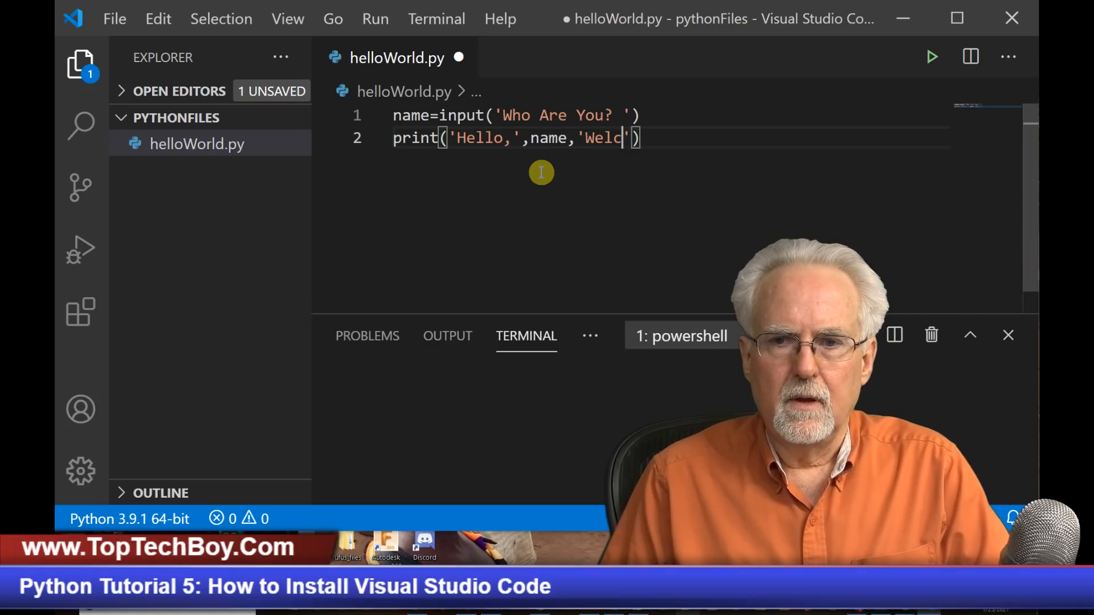
{"action": "type", "text": "Visua"}
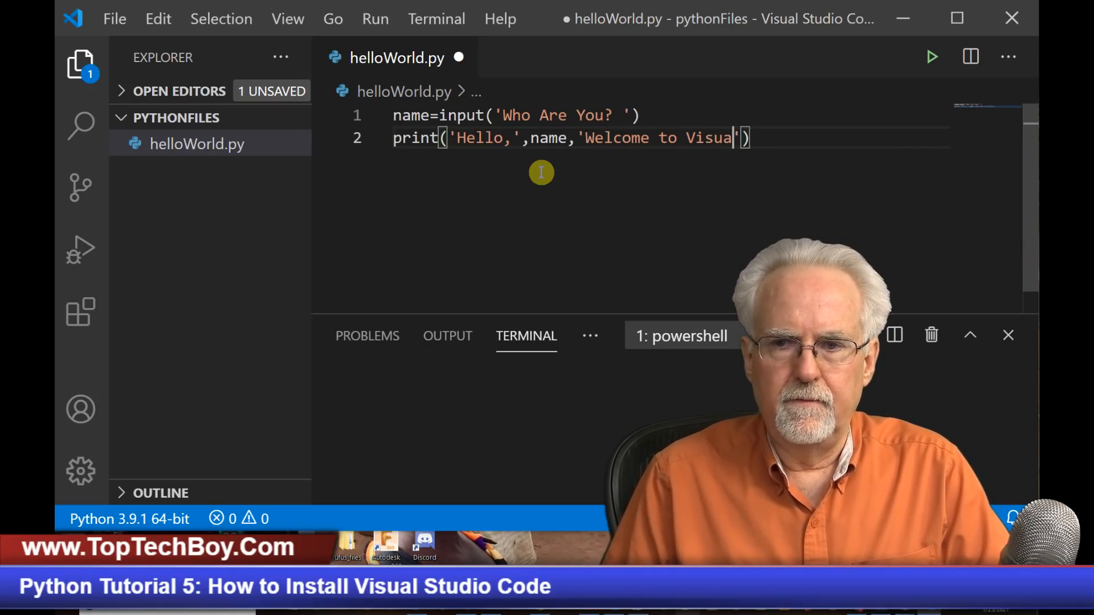
{"action": "type", "text": "l Stud"}
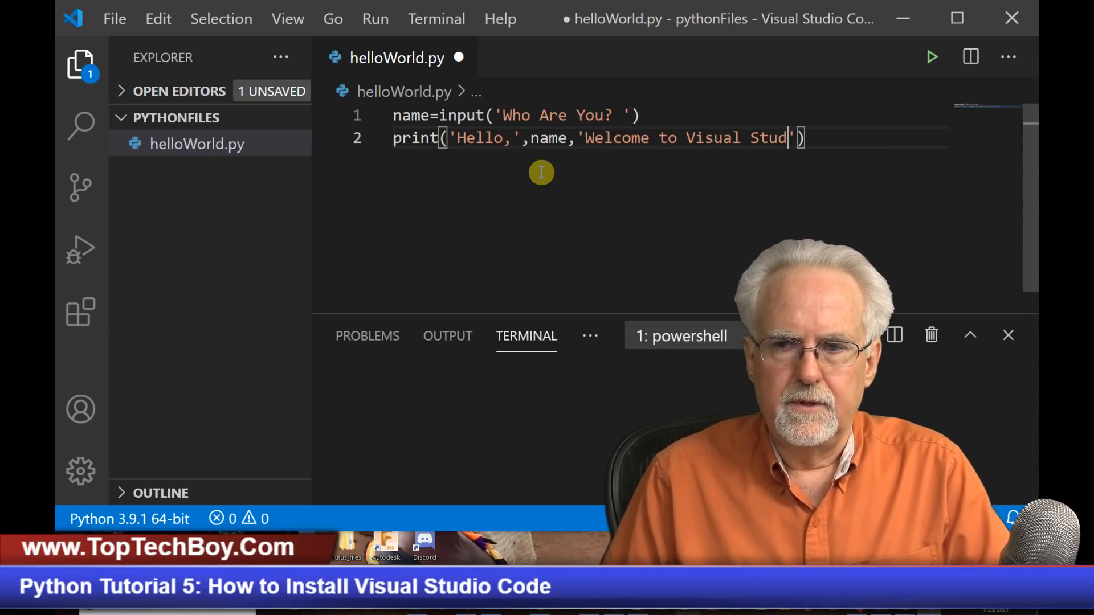
{"action": "type", "text": "io Code"}
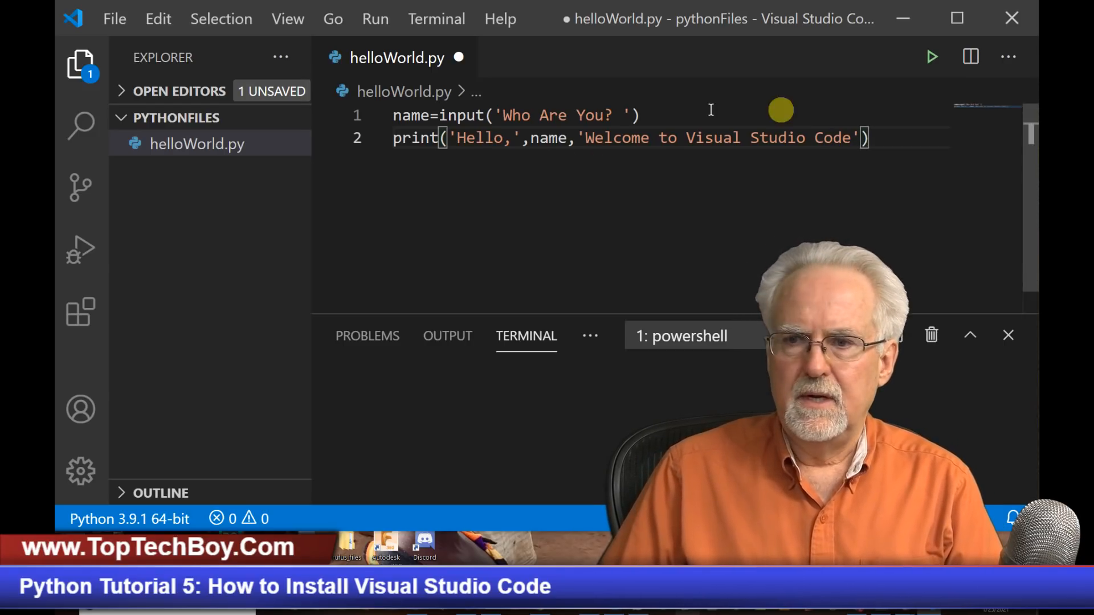
Run helloWorld.py in the terminal and answer the Who Are You? prompt with a first name.
{"action": "left_click", "coordinate": [930, 56]}
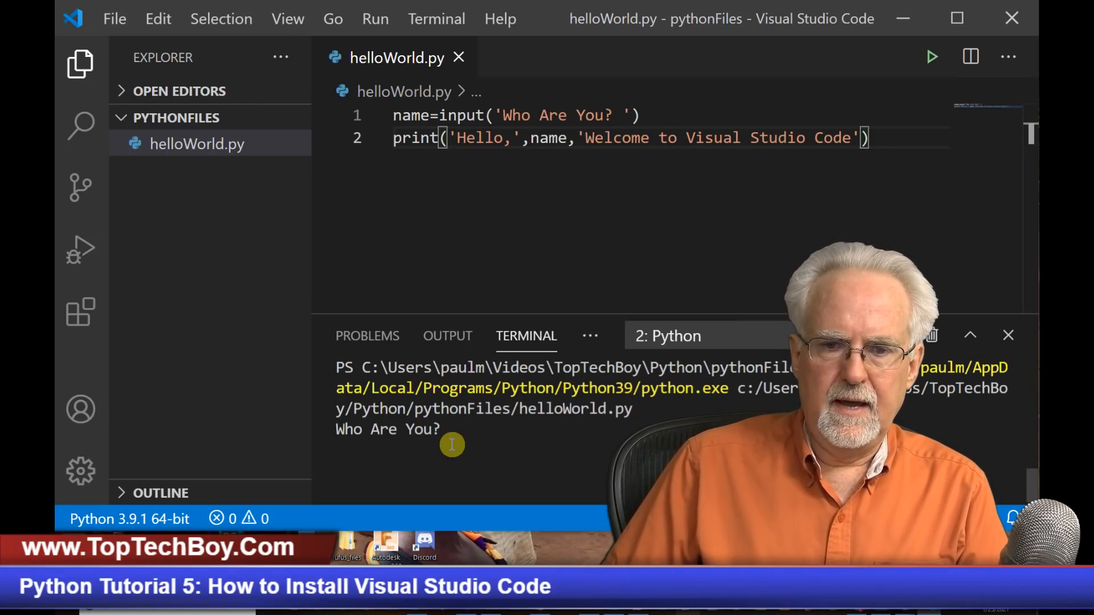
{"action": "left_click", "coordinate": [468, 430]}
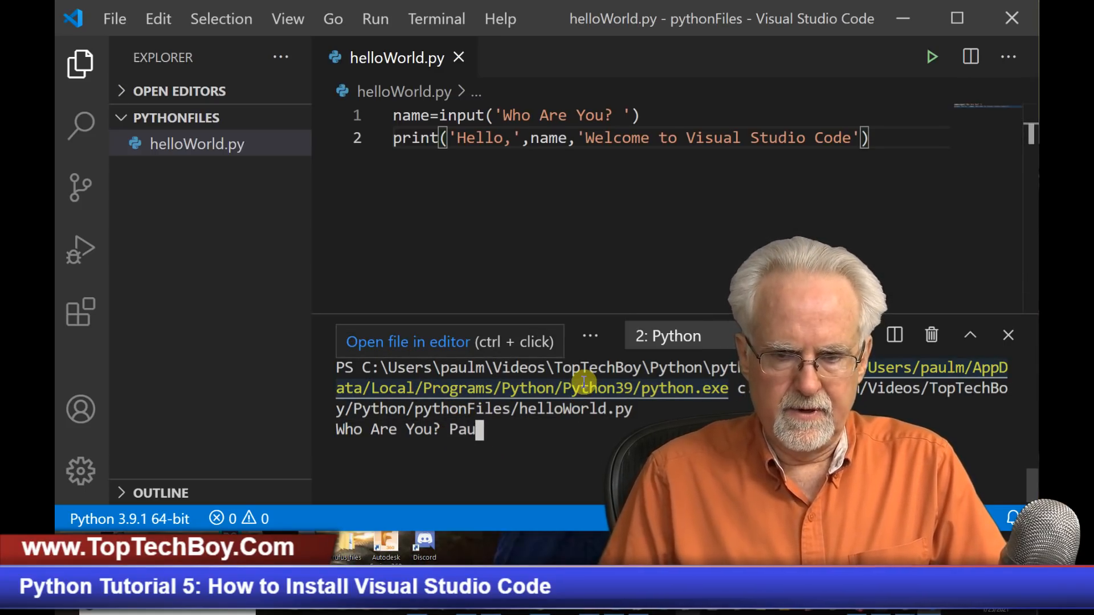
{"action": "key", "text": "Return"}
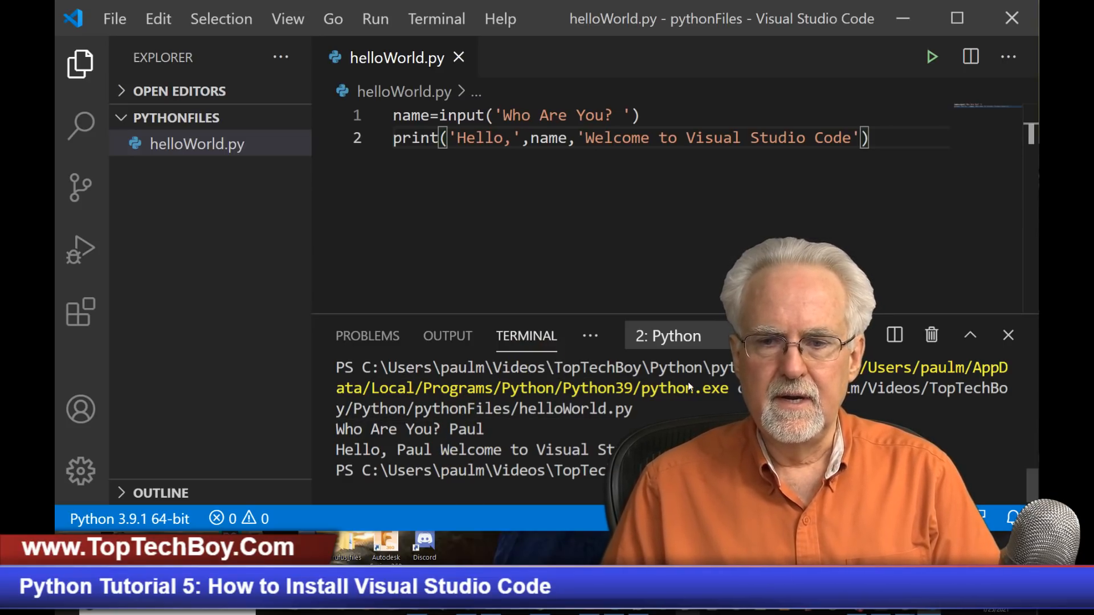
{"action": "left_click", "coordinate": [809, 336]}
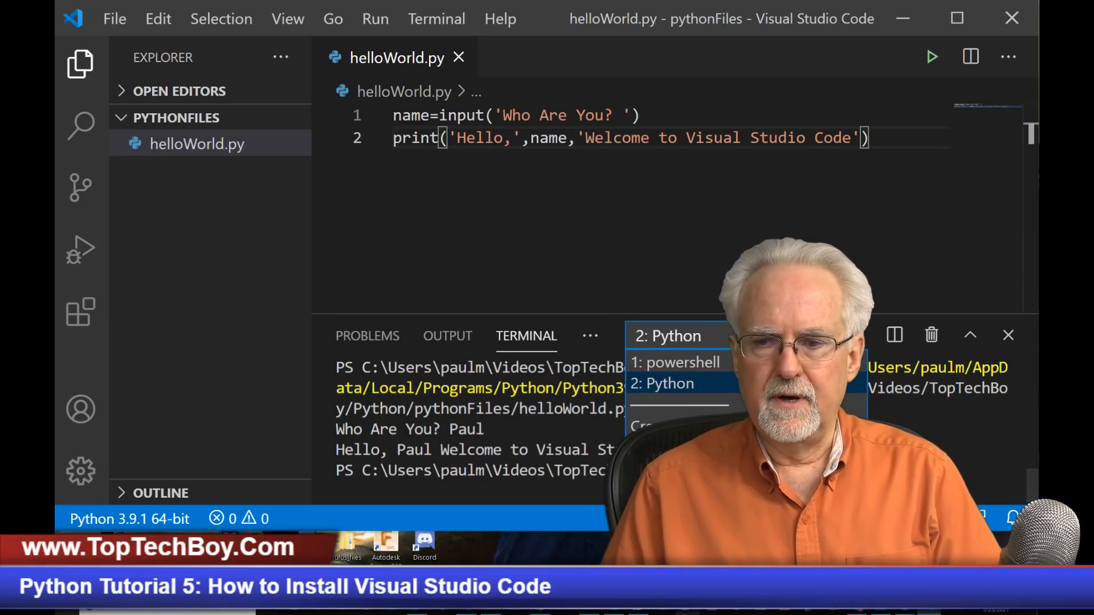
{"action": "left_click", "coordinate": [808, 336]}
{"action": "left_click", "coordinate": [797, 279]}
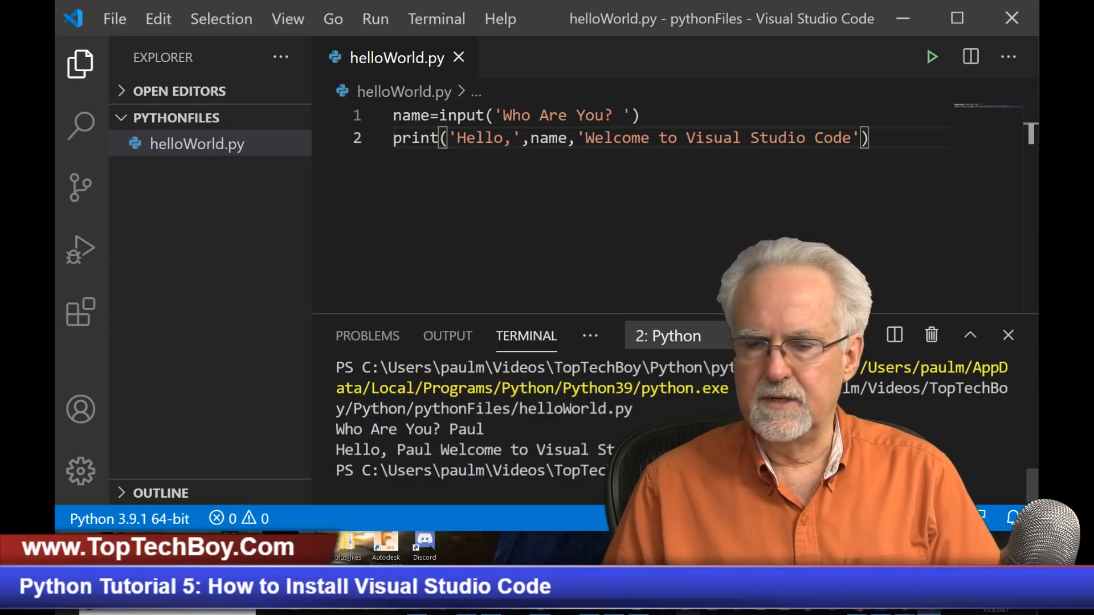
Run helloWorld.py a second time and submit the first name again at its input prompt.
{"action": "left_click", "coordinate": [929, 56]}
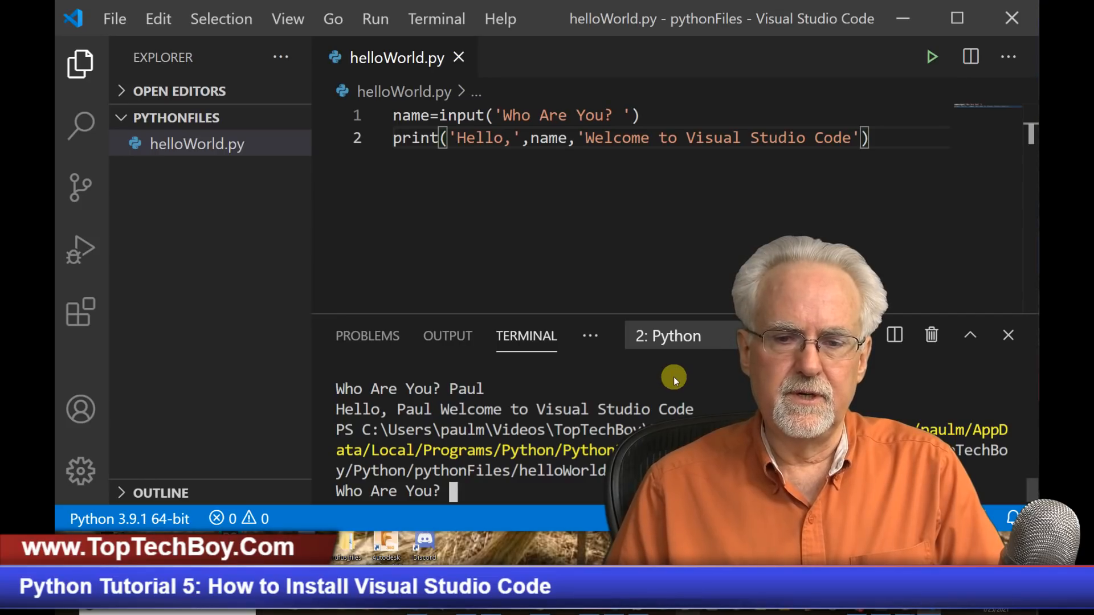
{"action": "type", "text": "Paul"}
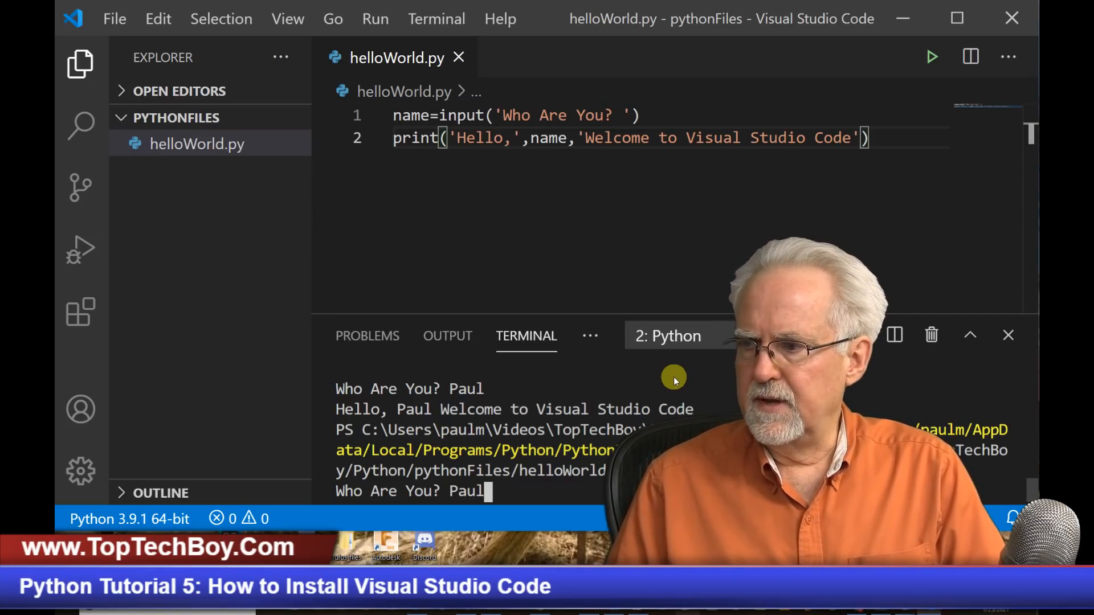
{"action": "key", "text": "Return"}
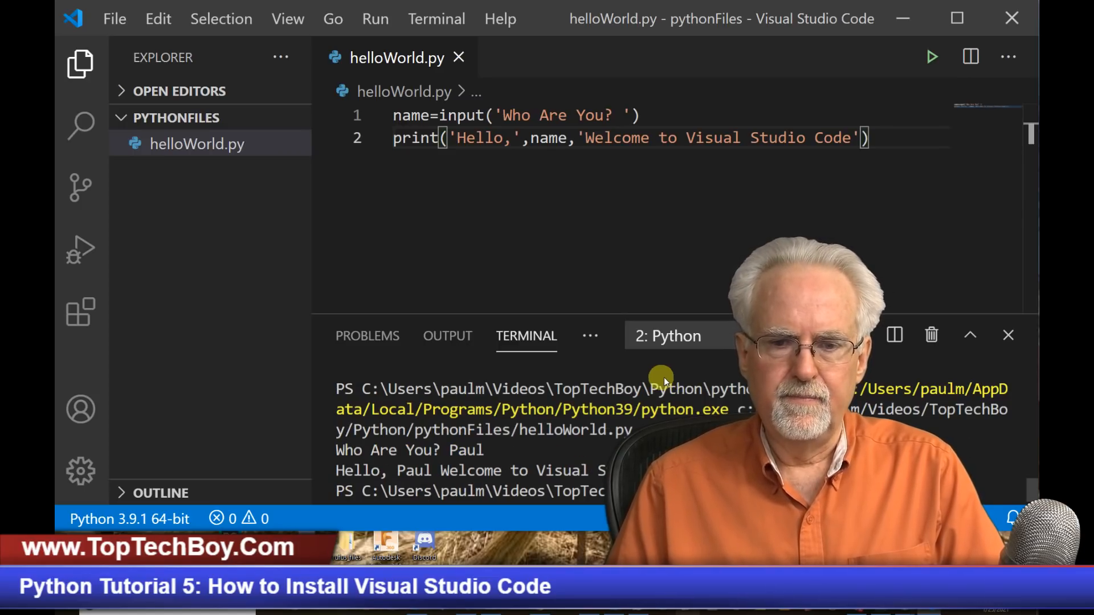